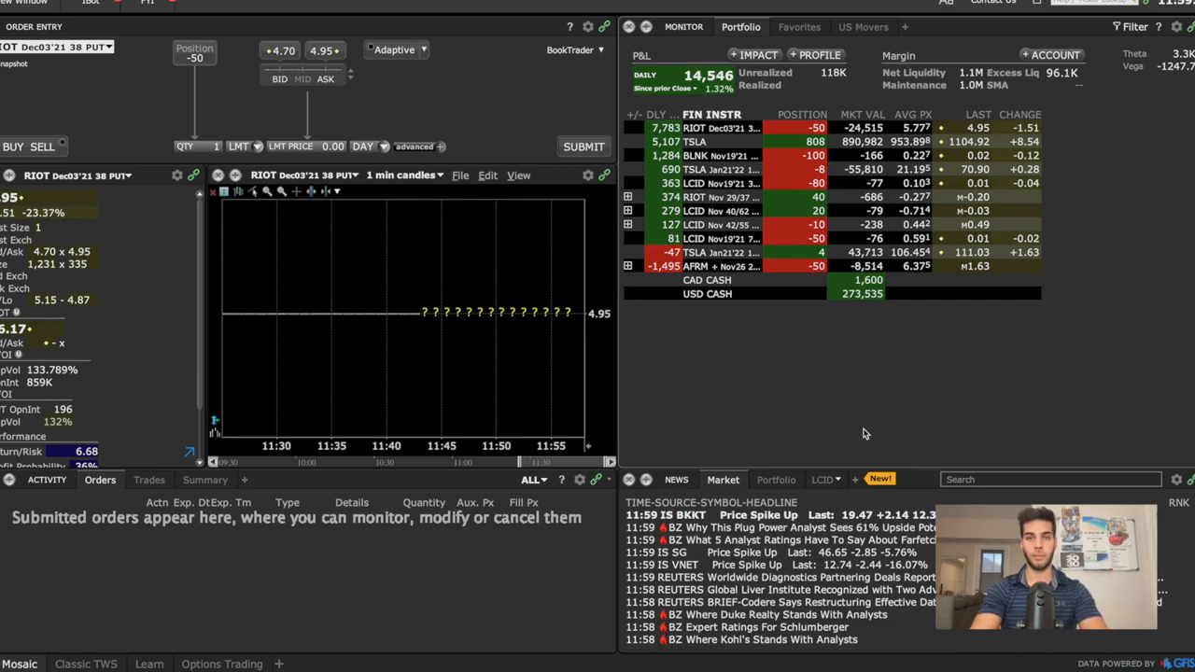
- Switch from the TWS Portfolio monitor to the TradingView LCID daily chart
{"action": "key", "text": "alt+Tab"}
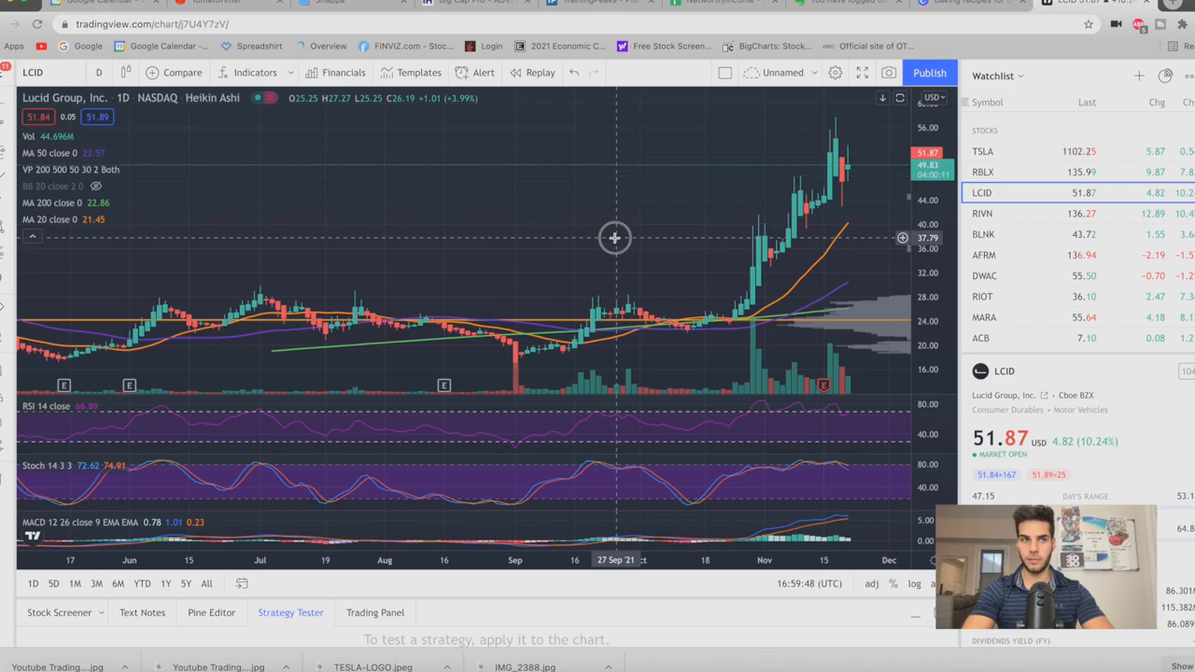
{"action": "left_click_drag", "start_coordinate": [612, 240], "coordinate": [551, 215]}
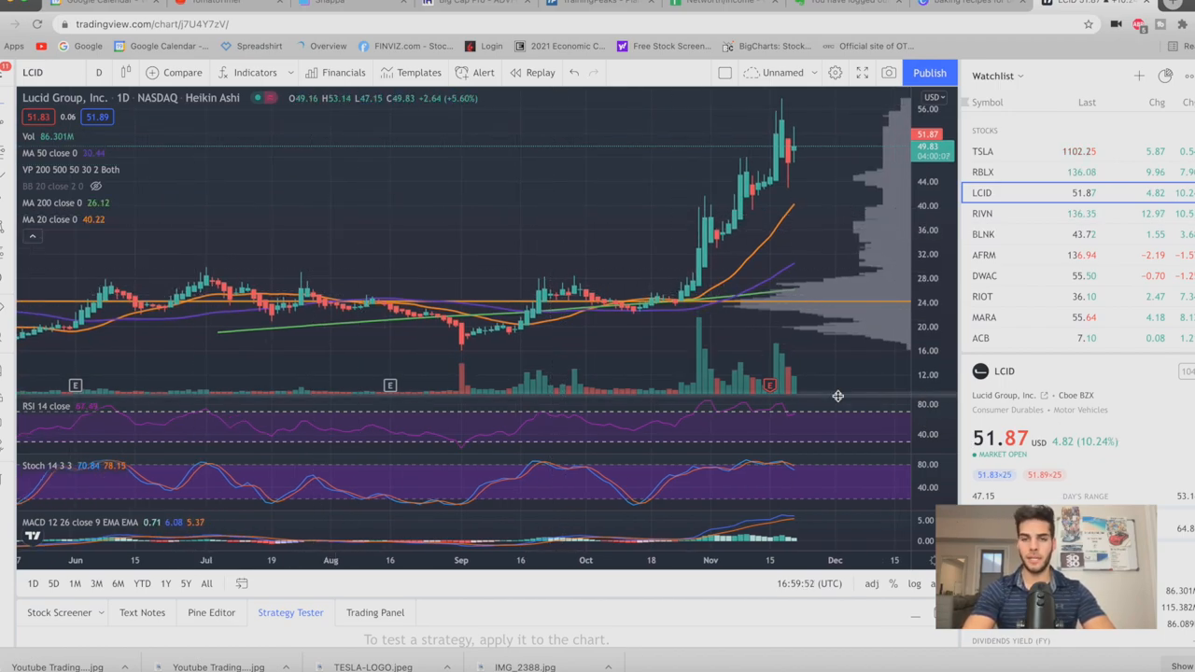
{"action": "scroll", "coordinate": [512, 180], "scroll_direction": "up", "scroll_amount": 1}
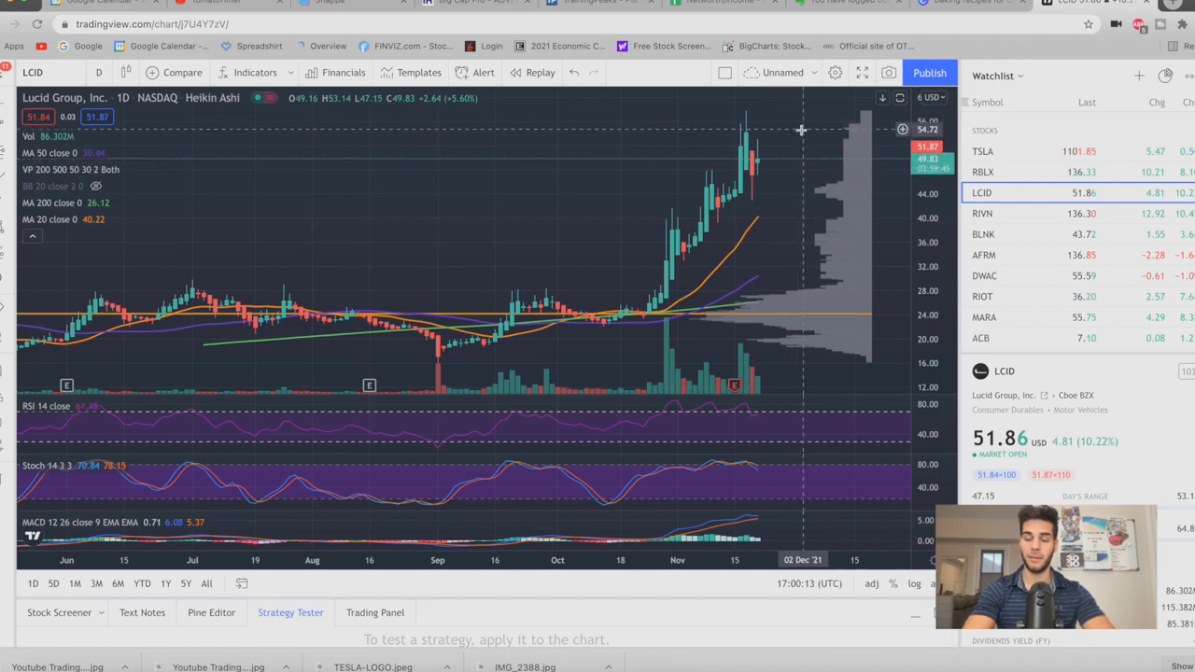
{"action": "mouse_move", "coordinate": [668, 413]}
{"action": "scroll", "coordinate": [653, 407], "scroll_direction": "down", "scroll_amount": 2}
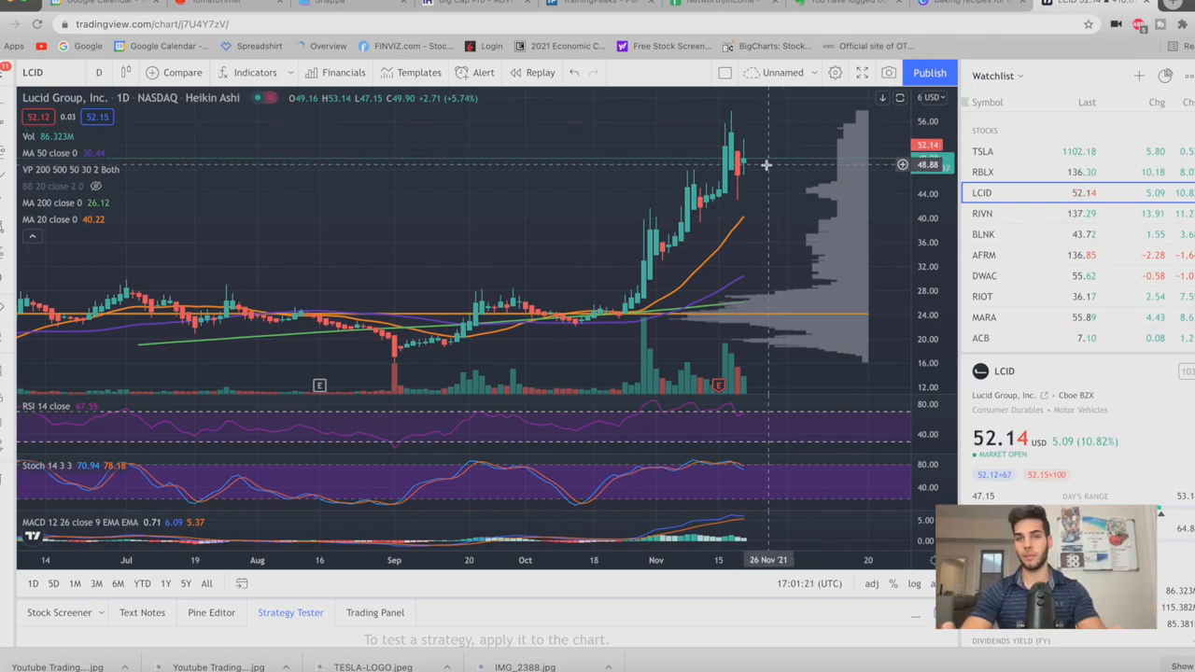
- Pan and rescale the LCID chart, checking the horizontal line and upper trend line
{"action": "left_click_drag", "start_coordinate": [763, 165], "coordinate": [679, 187]}
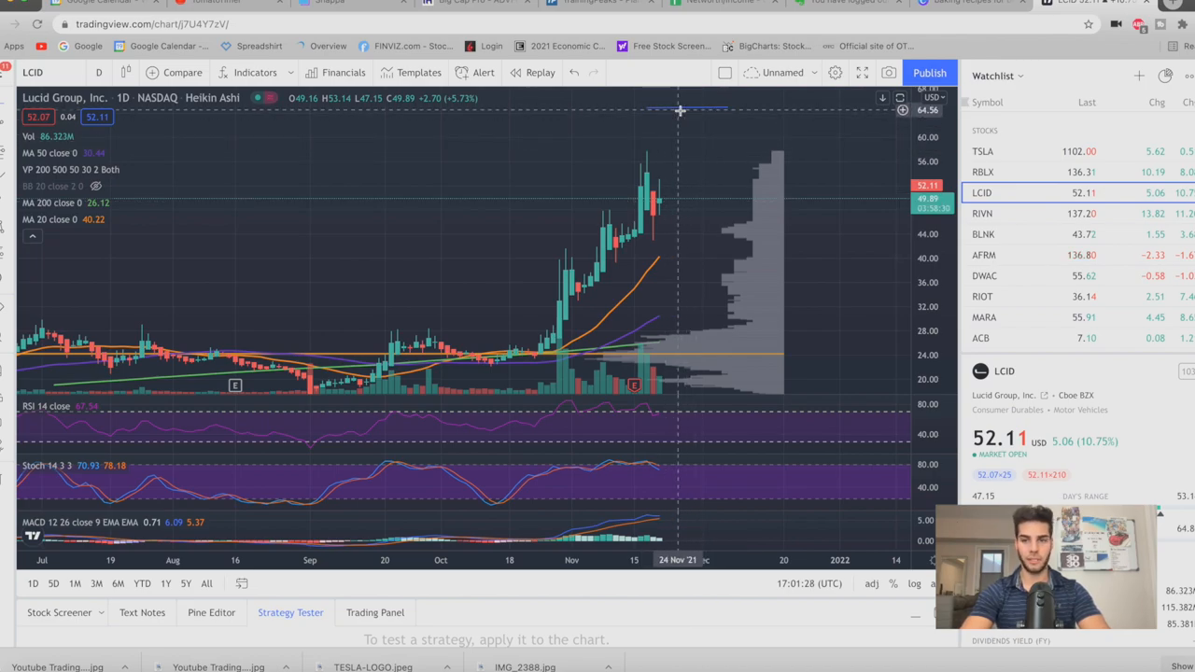
{"action": "left_click", "coordinate": [738, 158]}
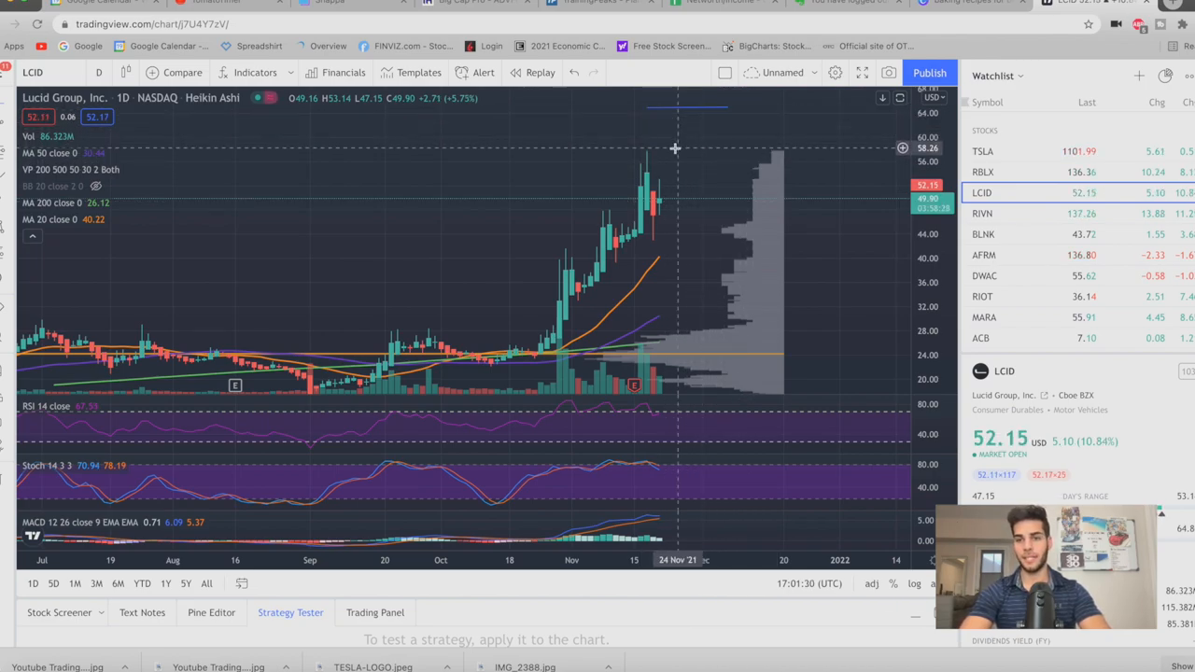
{"action": "scroll", "coordinate": [536, 201], "scroll_direction": "down", "scroll_amount": 2}
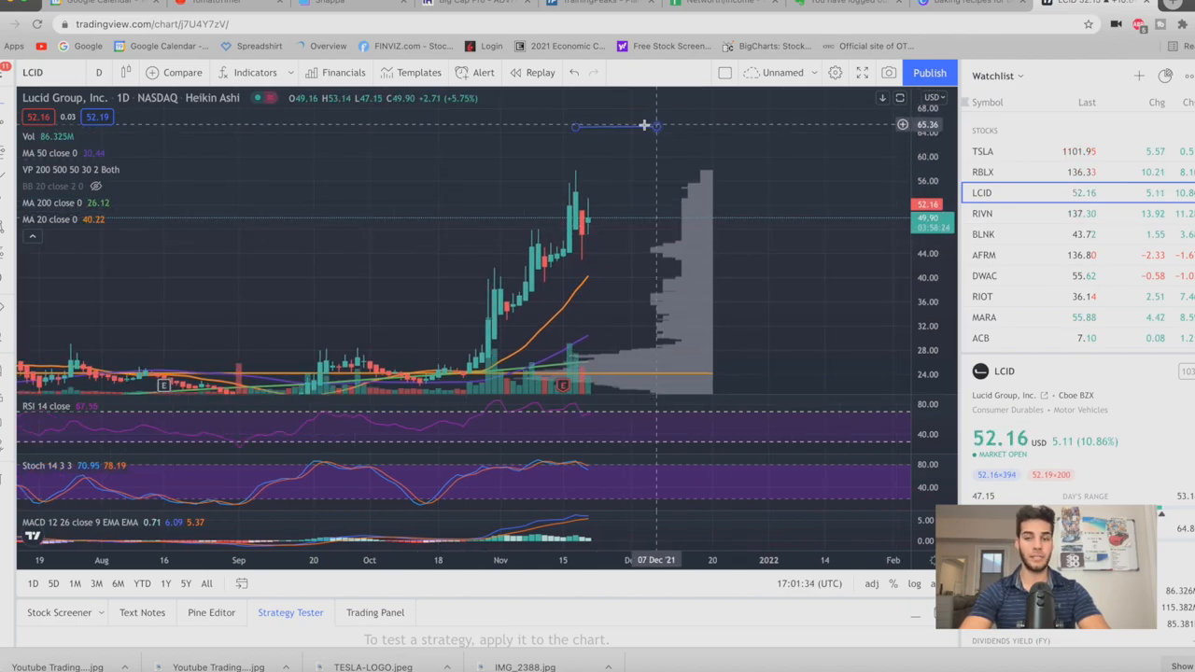
{"action": "left_click_drag", "start_coordinate": [420, 194], "coordinate": [561, 224]}
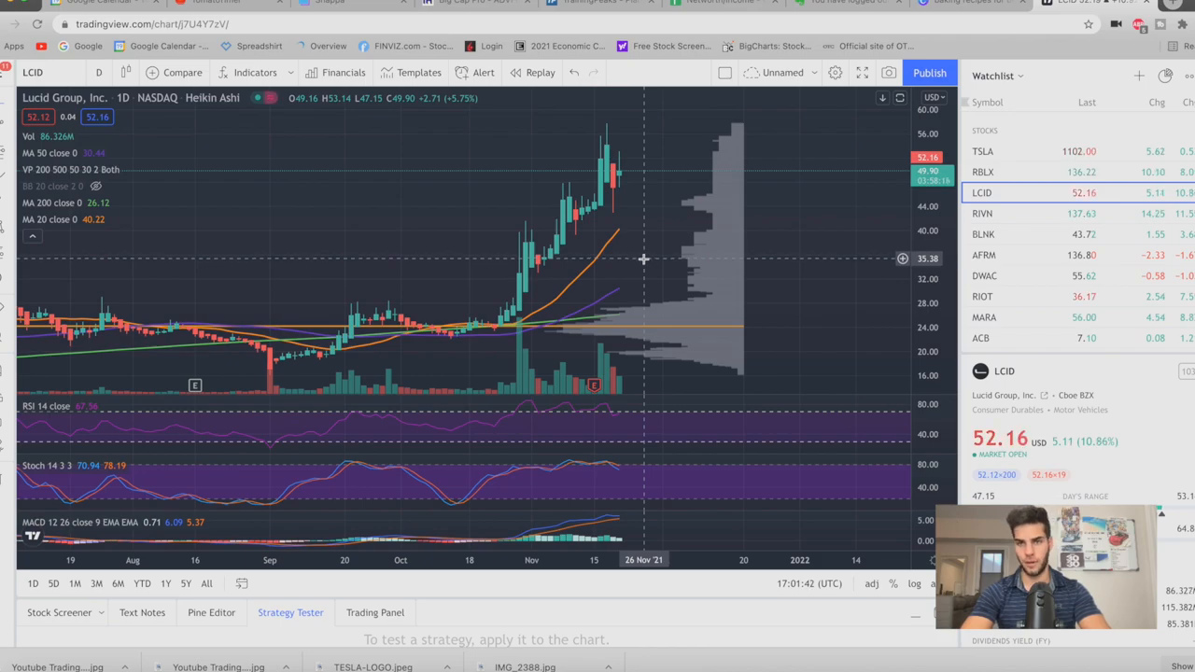
{"action": "scroll", "coordinate": [643, 259], "scroll_direction": "down", "scroll_amount": 2}
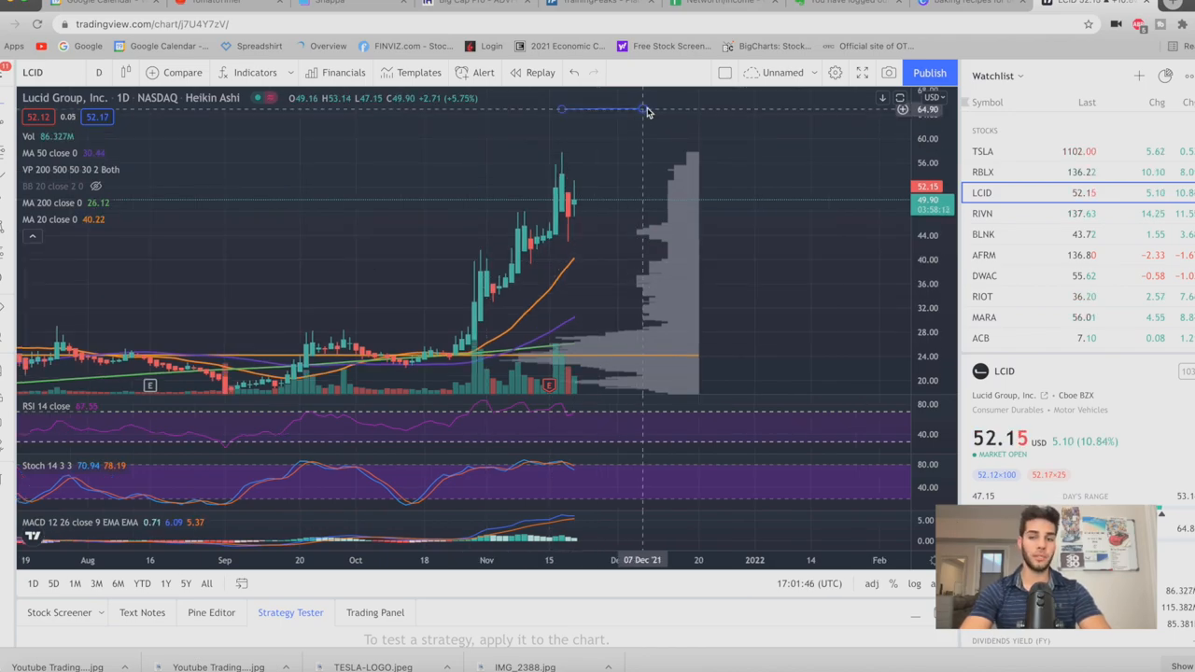
{"action": "left_click", "coordinate": [642, 110]}
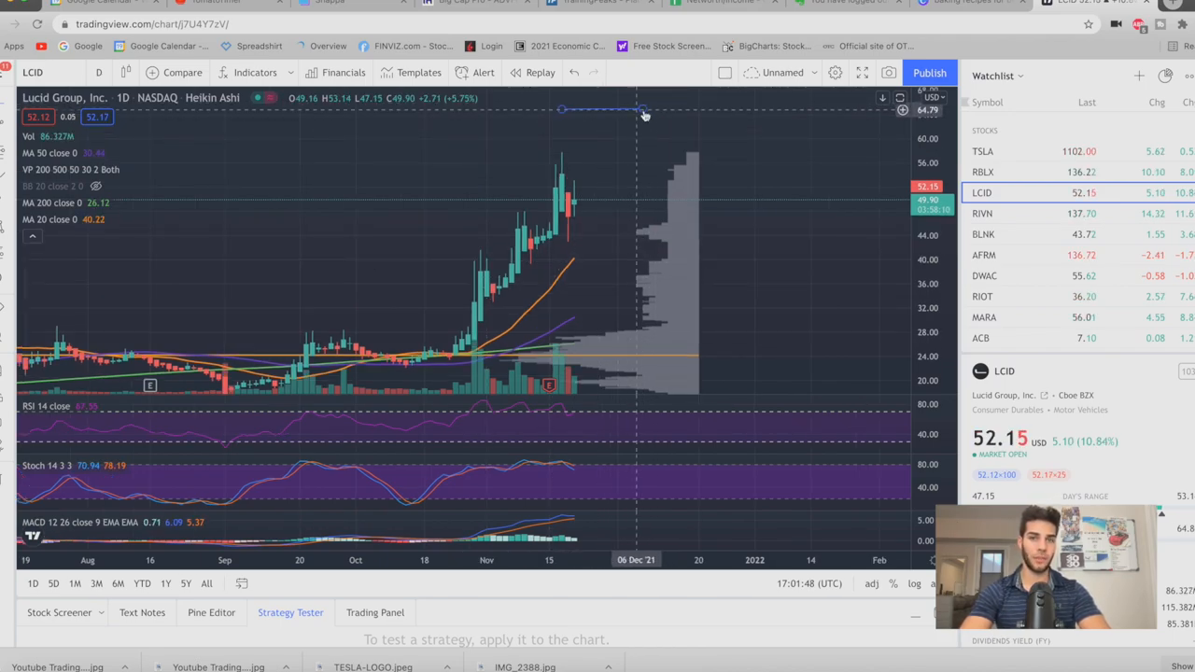
{"action": "left_click", "coordinate": [616, 284]}
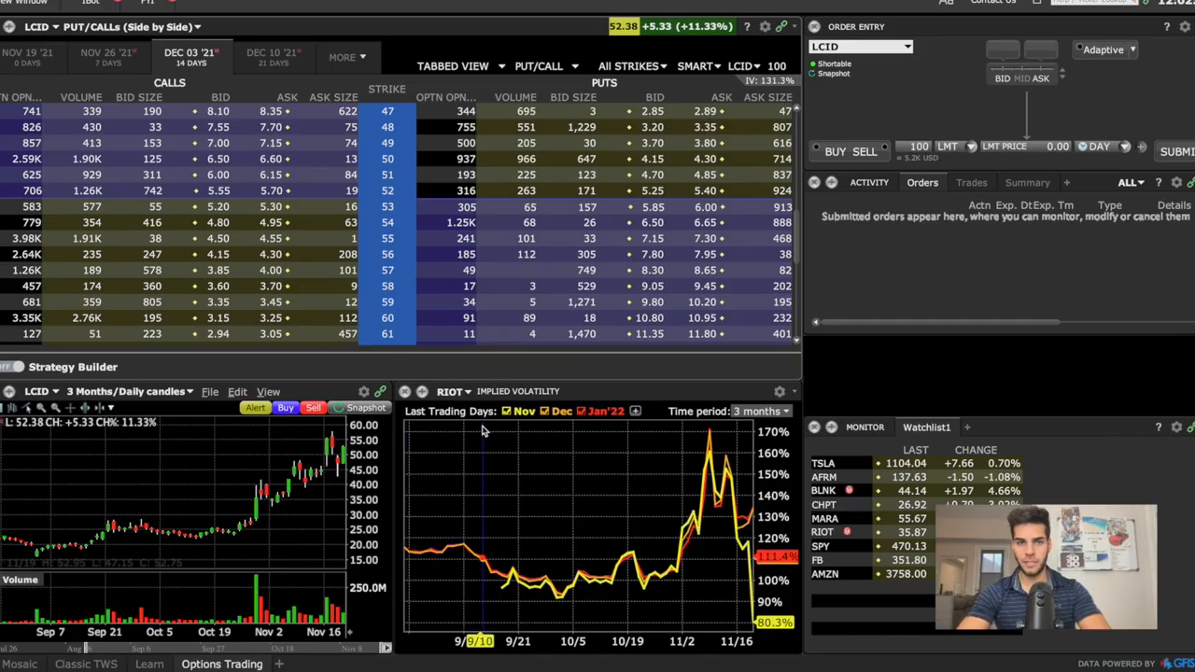
- Load LCID into the implied volatility chart and turn on Strategy Builder at the 35 strike
{"action": "left_click", "coordinate": [454, 391]}
{"action": "type", "text": "LCID"}
{"action": "key", "text": "Return"}
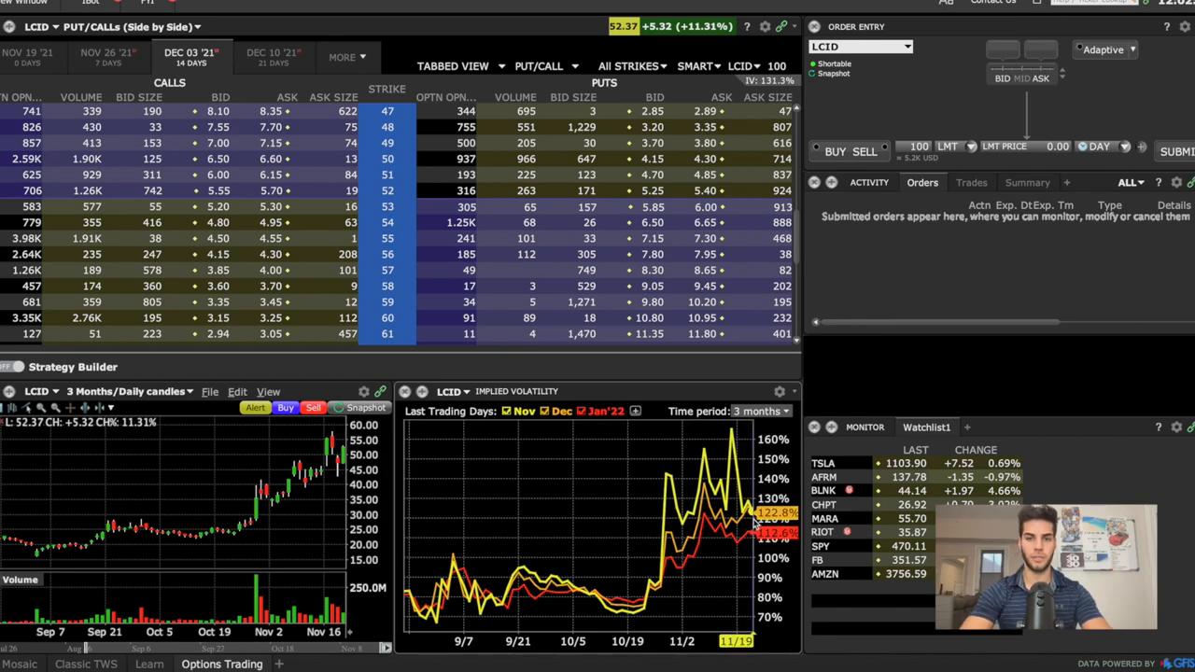
{"action": "left_click", "coordinate": [13, 367]}
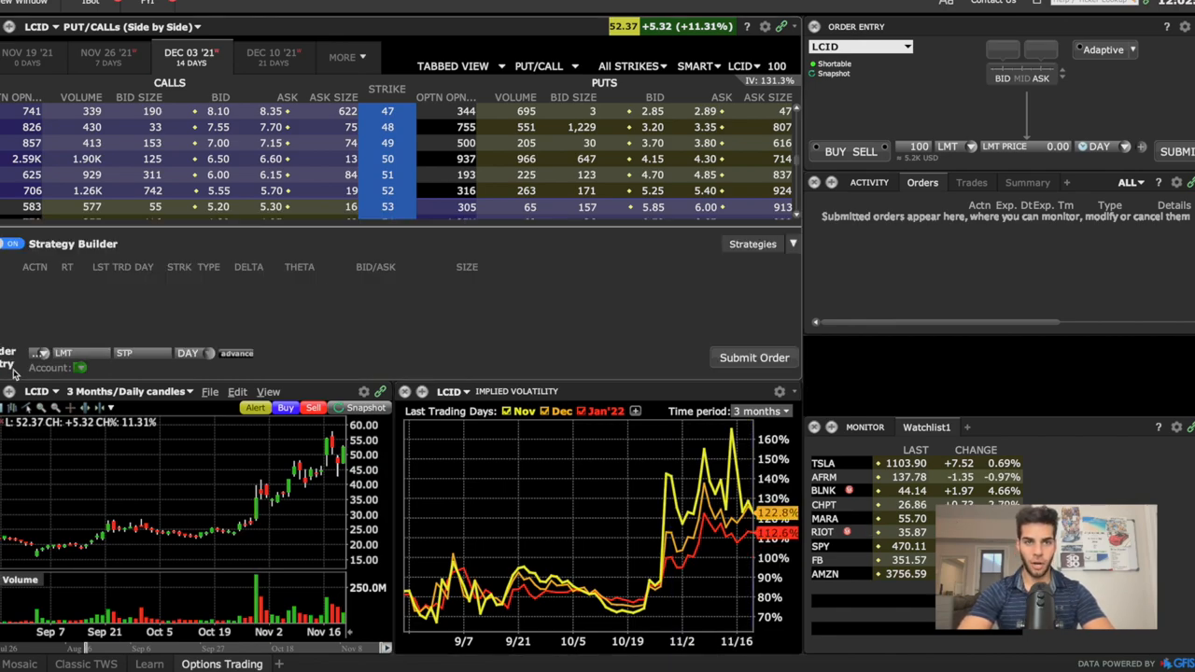
{"action": "scroll", "coordinate": [470, 168], "scroll_direction": "up", "scroll_amount": 3}
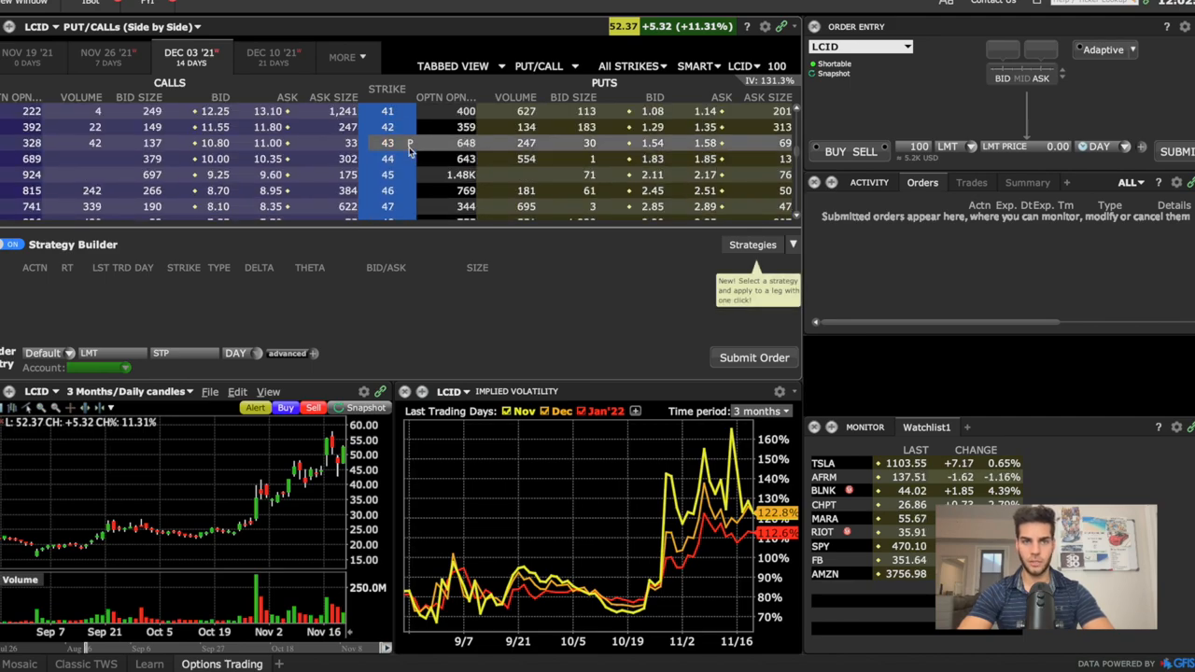
{"action": "scroll", "coordinate": [503, 142], "scroll_direction": "up", "scroll_amount": 3}
{"action": "scroll", "coordinate": [503, 142], "scroll_direction": "up", "scroll_amount": 3}
{"action": "scroll", "coordinate": [502, 142], "scroll_direction": "up", "scroll_amount": 2}
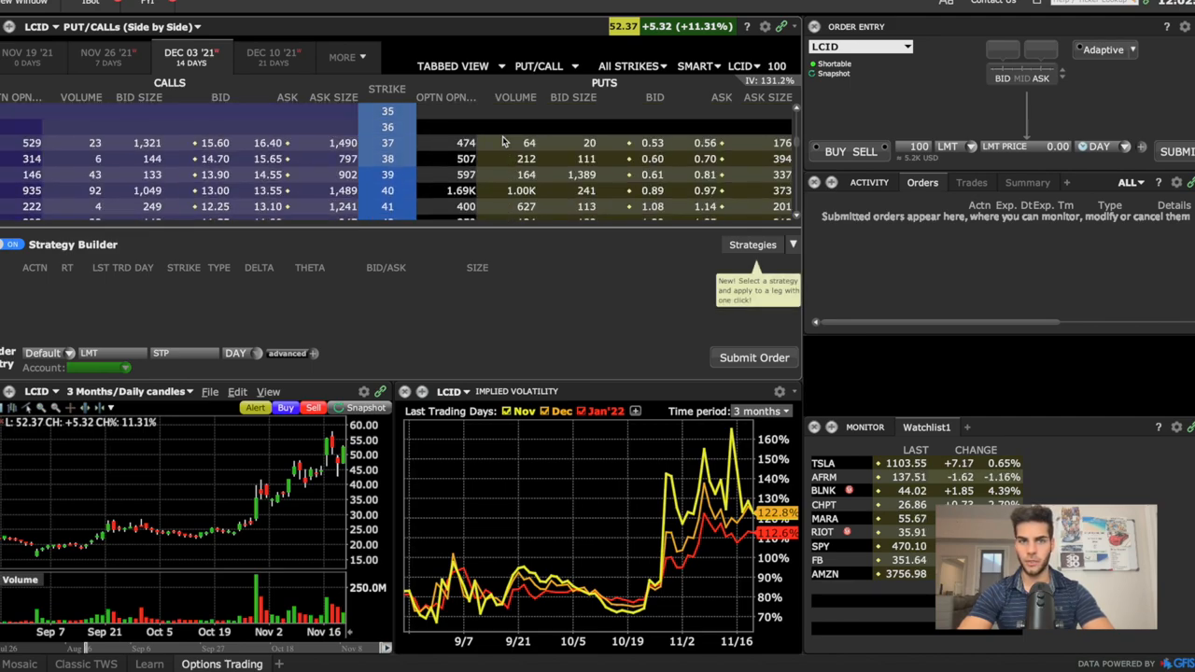
{"action": "left_click_drag", "start_coordinate": [707, 142], "coordinate": [691, 157]}
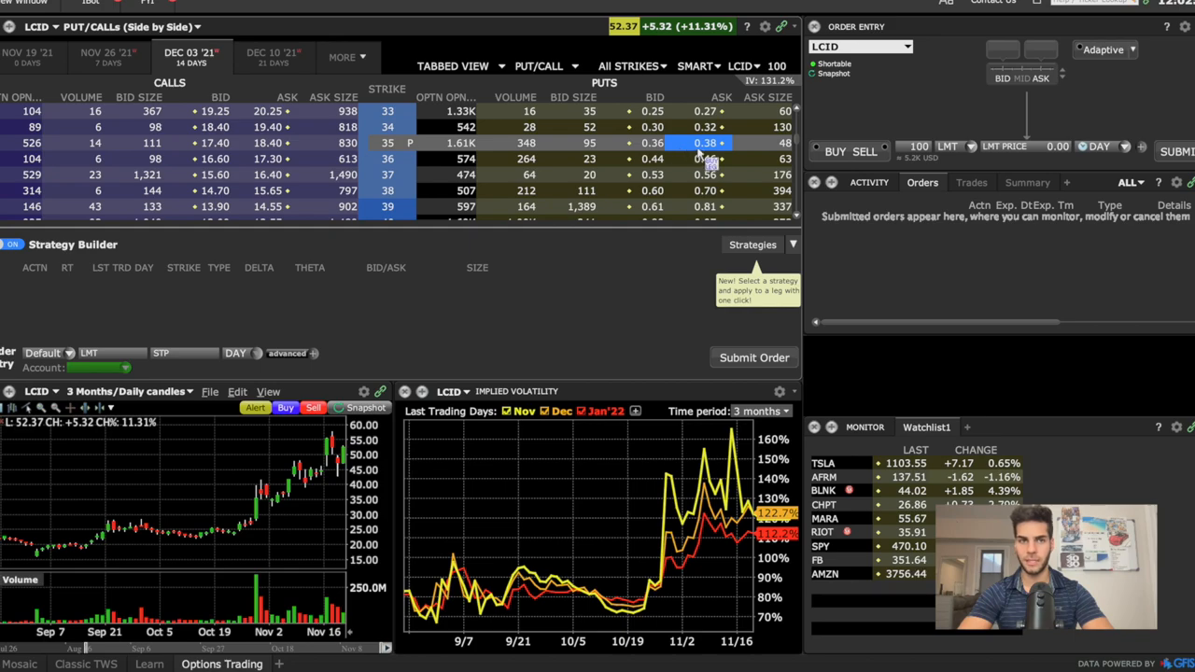
- Add sell legs for the Dec 03 35 put and 70 call with quantity 10 contracts
{"action": "left_click", "coordinate": [645, 143]}
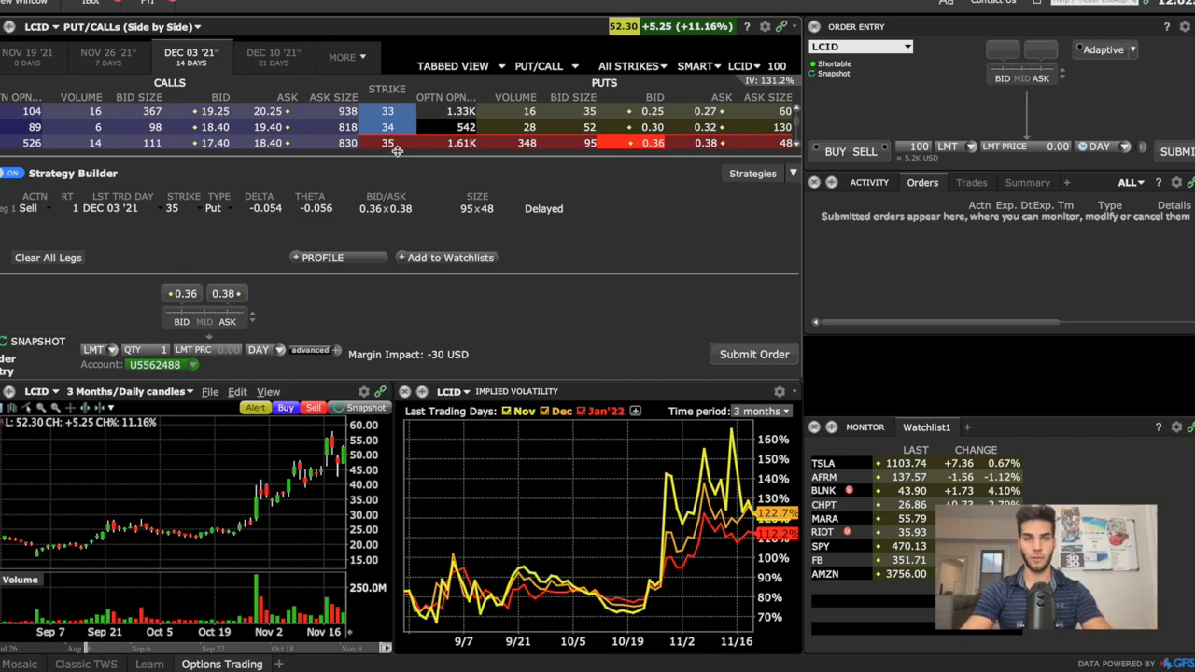
{"action": "scroll", "coordinate": [244, 140], "scroll_direction": "down", "scroll_amount": 5}
{"action": "scroll", "coordinate": [245, 140], "scroll_direction": "down", "scroll_amount": 4}
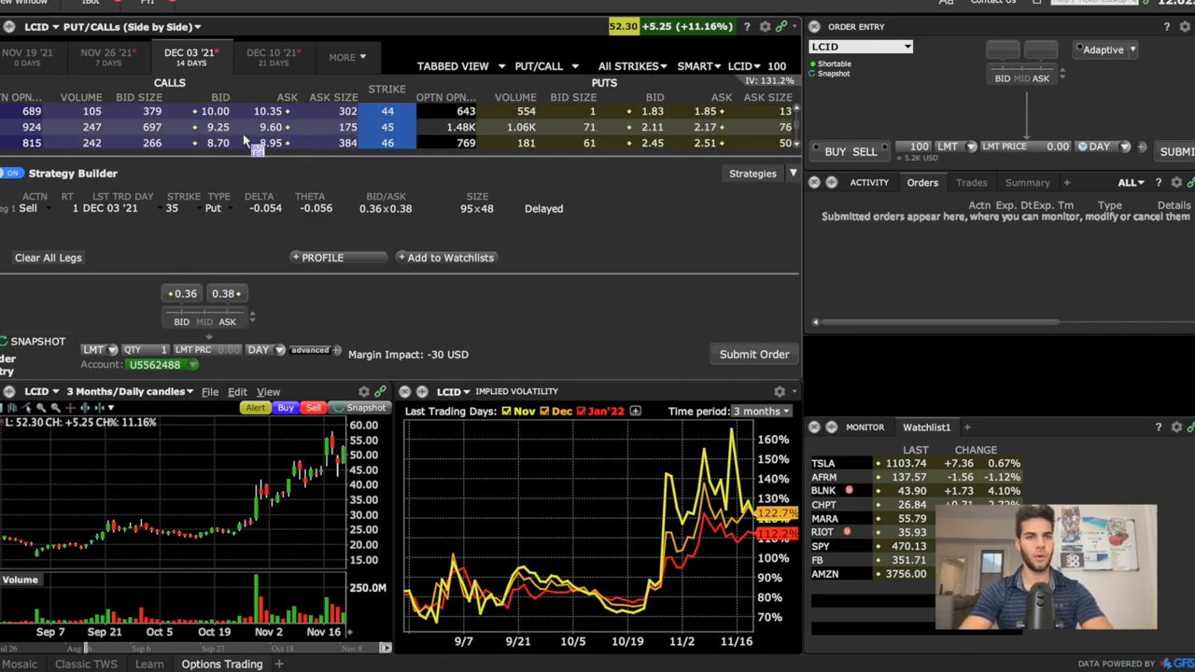
{"action": "scroll", "coordinate": [245, 140], "scroll_direction": "down", "scroll_amount": 5}
{"action": "scroll", "coordinate": [244, 140], "scroll_direction": "down", "scroll_amount": 5}
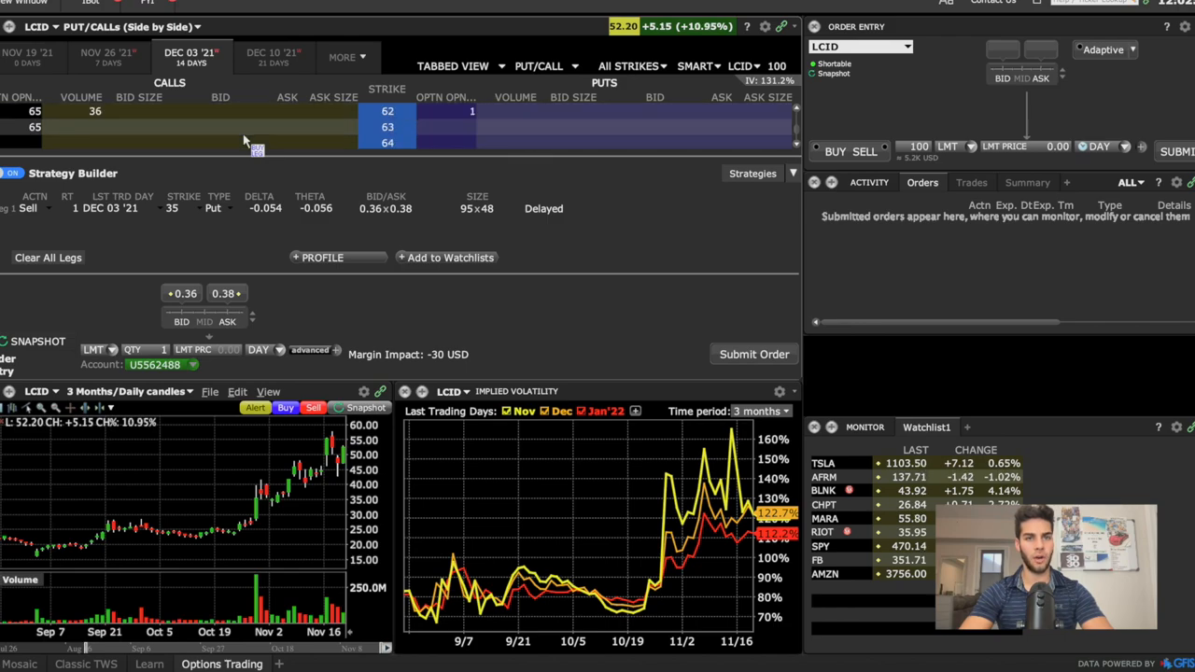
{"action": "scroll", "coordinate": [234, 140], "scroll_direction": "down", "scroll_amount": 5}
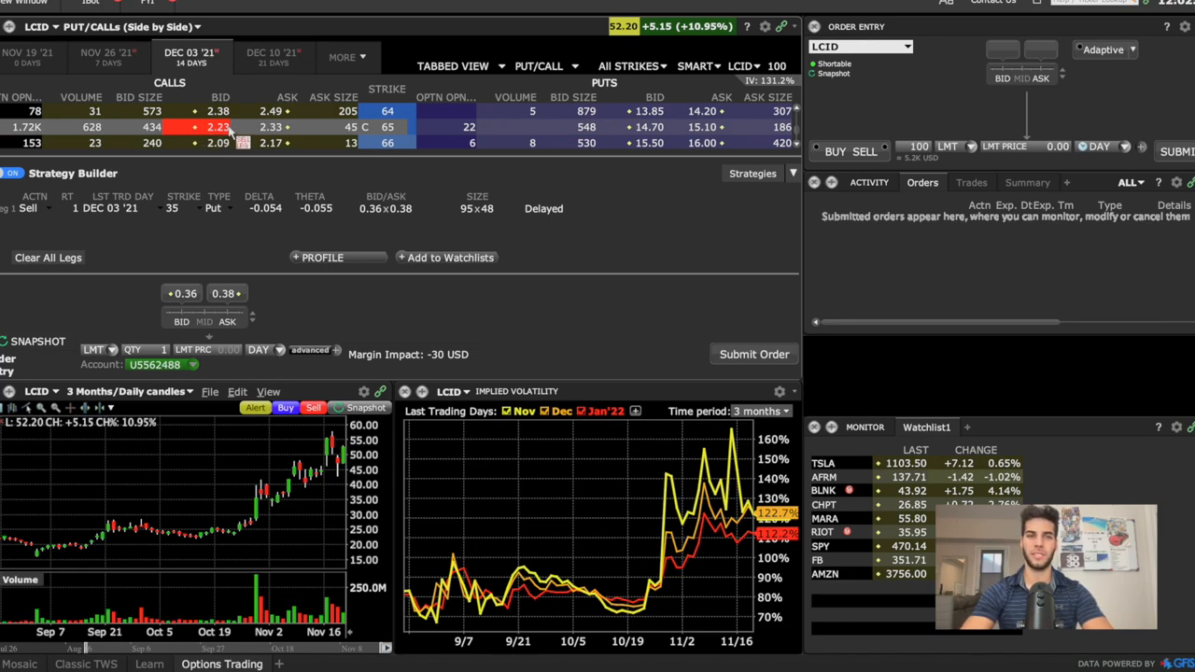
{"action": "scroll", "coordinate": [233, 130], "scroll_direction": "down", "scroll_amount": 4}
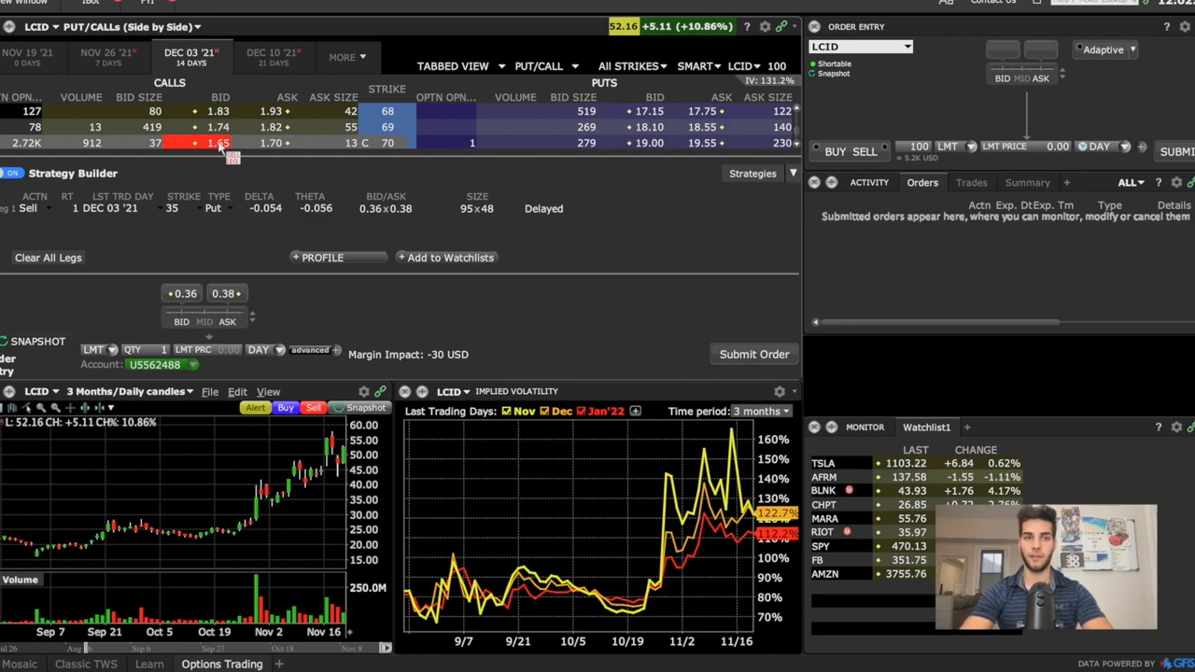
{"action": "left_click", "coordinate": [224, 144]}
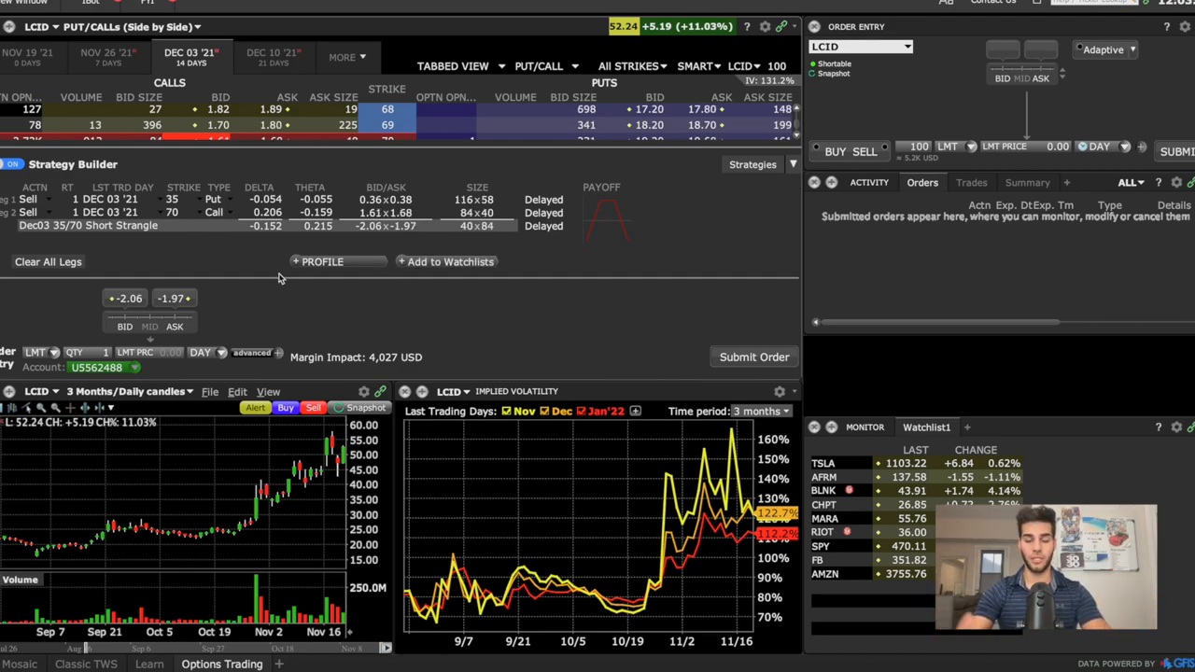
{"action": "left_click", "coordinate": [94, 353]}
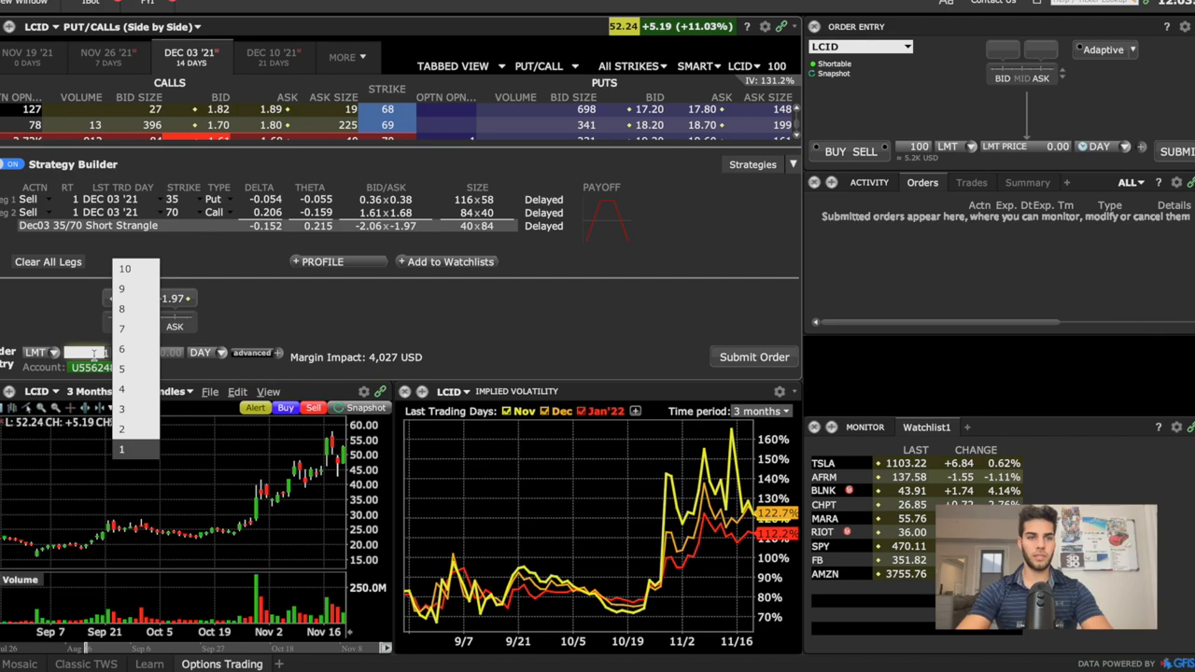
{"action": "type", "text": "10"}
{"action": "left_click", "coordinate": [104, 359]}
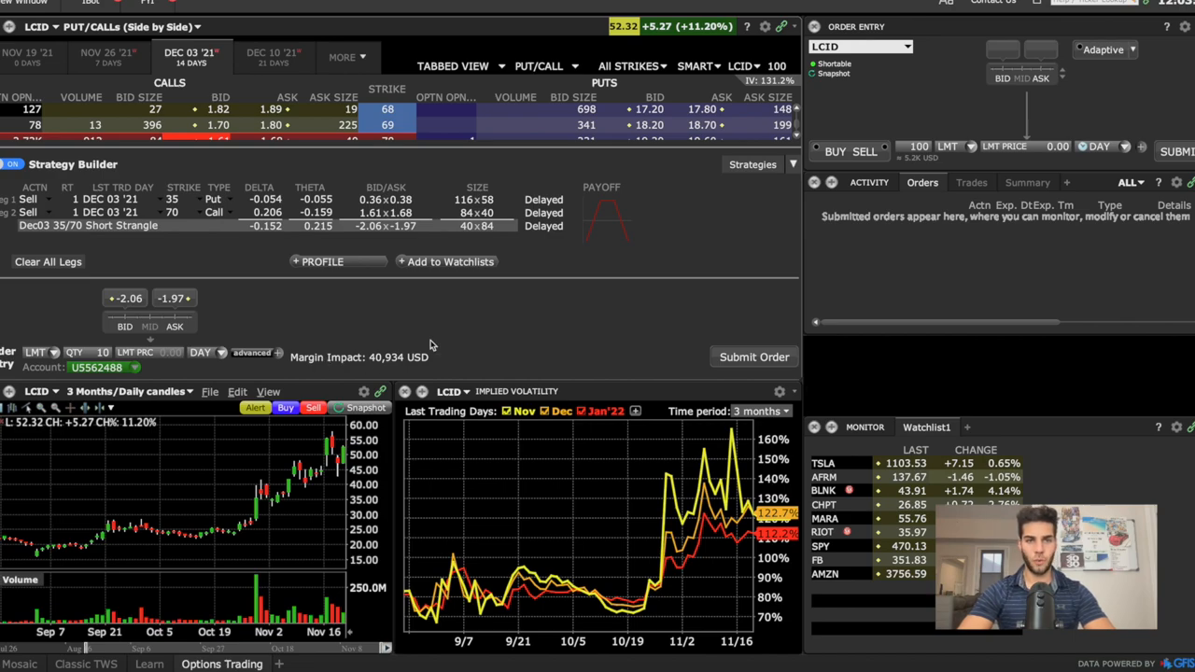
- Show the payoff profile of the LCID 35/70 short strangle
{"action": "left_click", "coordinate": [327, 261]}
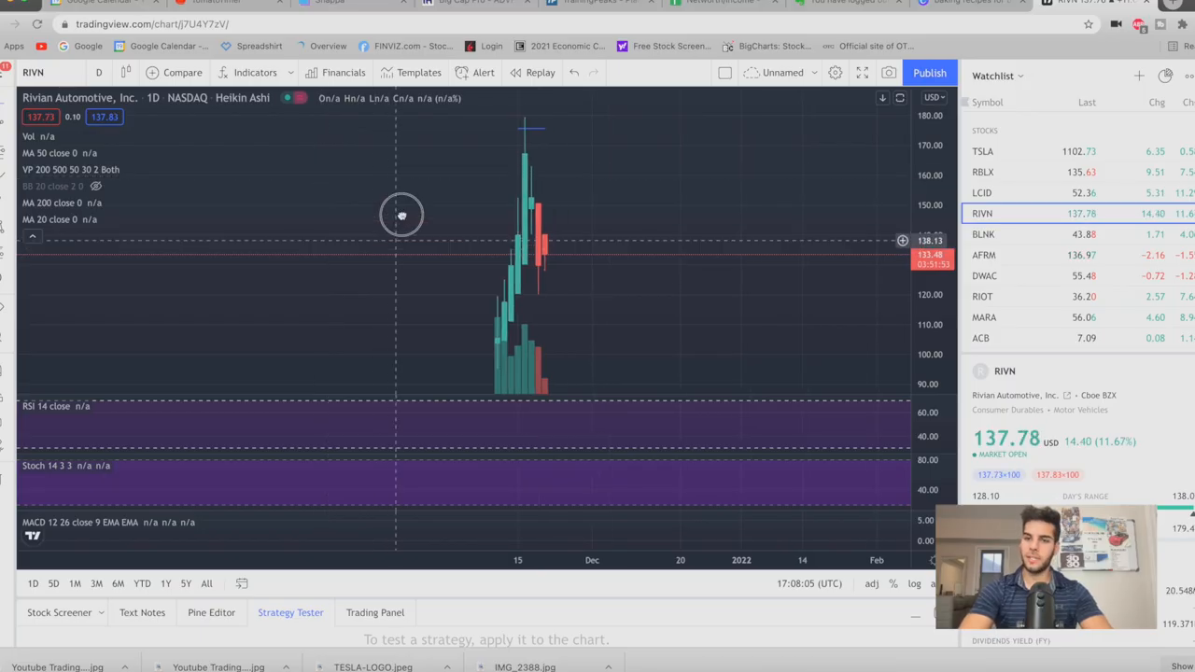
{"action": "scroll", "coordinate": [401, 215], "scroll_direction": "down", "scroll_amount": 1}
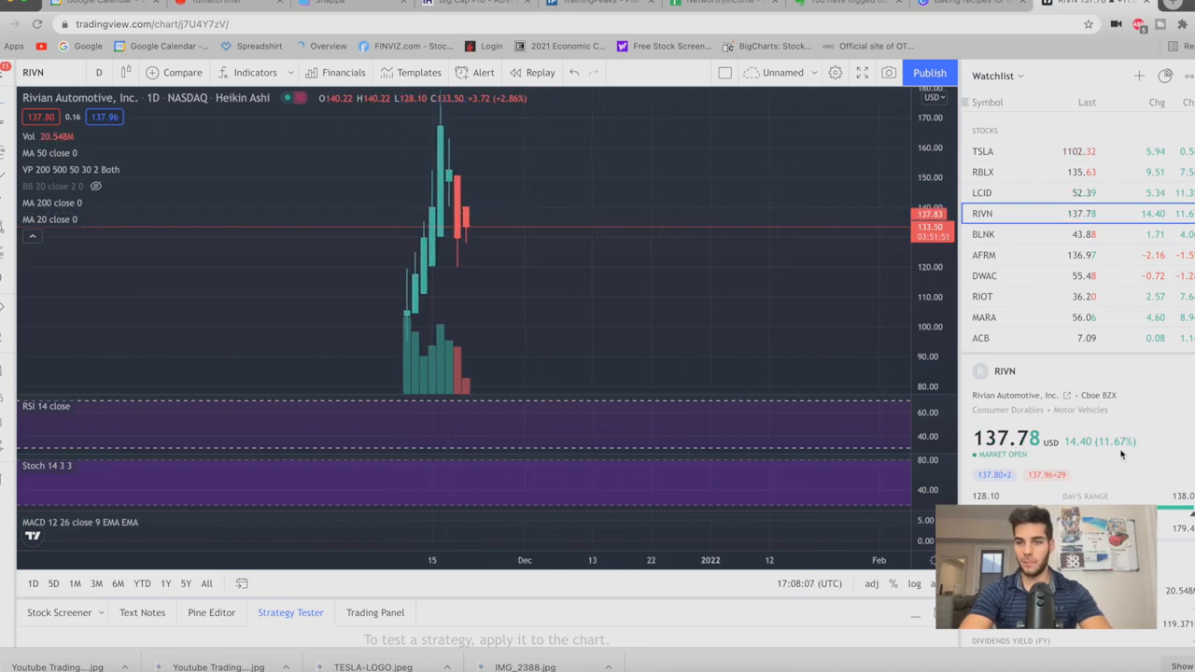
{"action": "scroll", "coordinate": [467, 280], "scroll_direction": "up", "scroll_amount": 1}
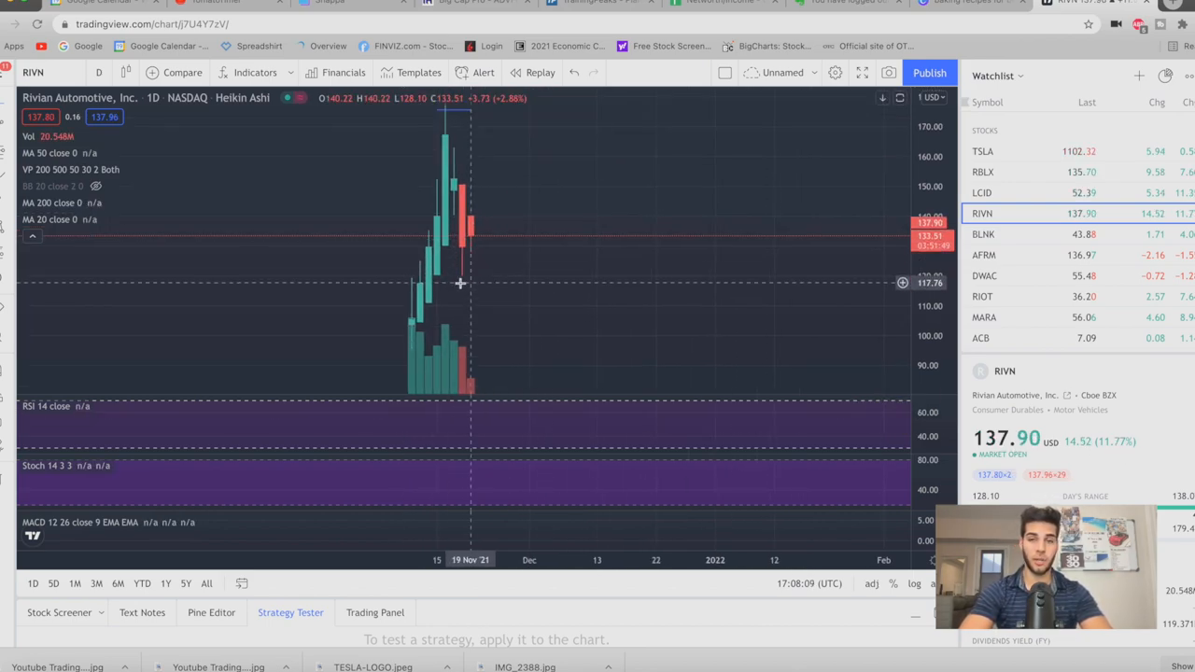
- Switch RIVN to 4-hour candles and nudge the line at the recent high upward
{"action": "left_click", "coordinate": [99, 73]}
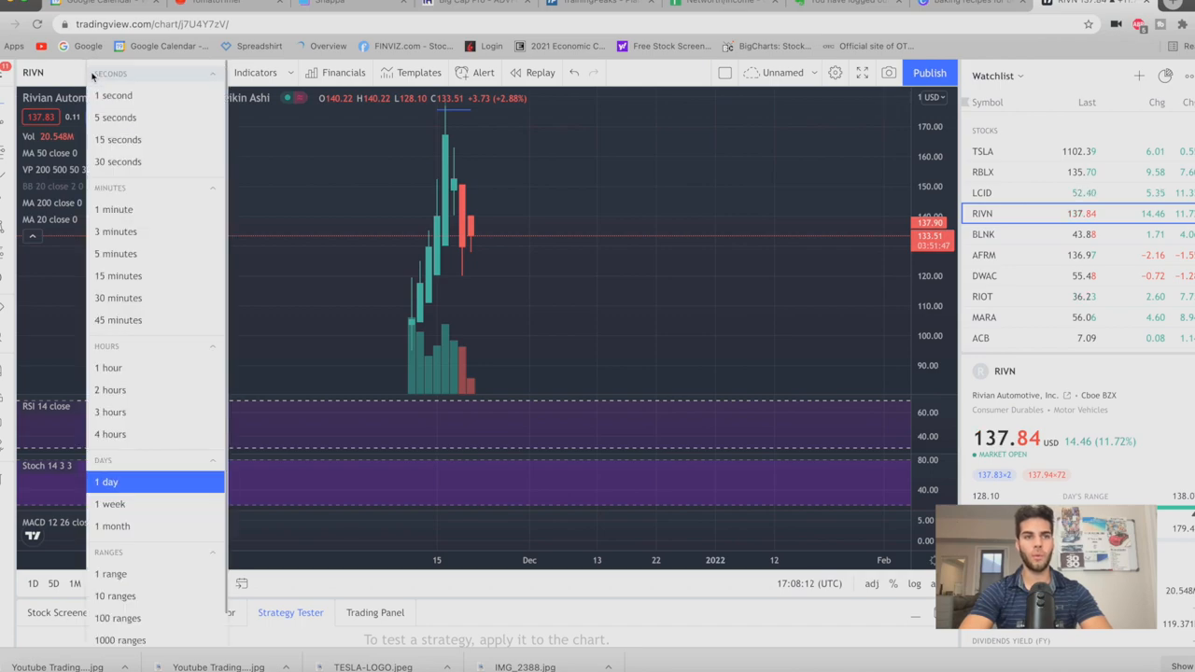
{"action": "left_click", "coordinate": [110, 434]}
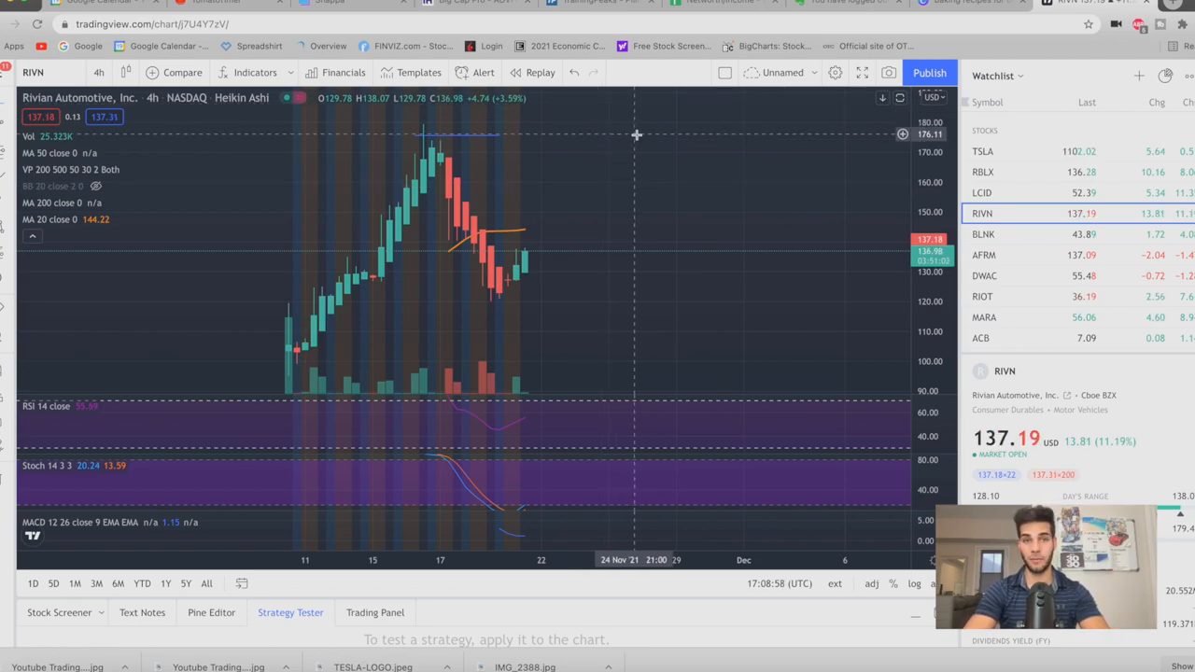
{"action": "left_click_drag", "start_coordinate": [675, 133], "coordinate": [675, 177]}
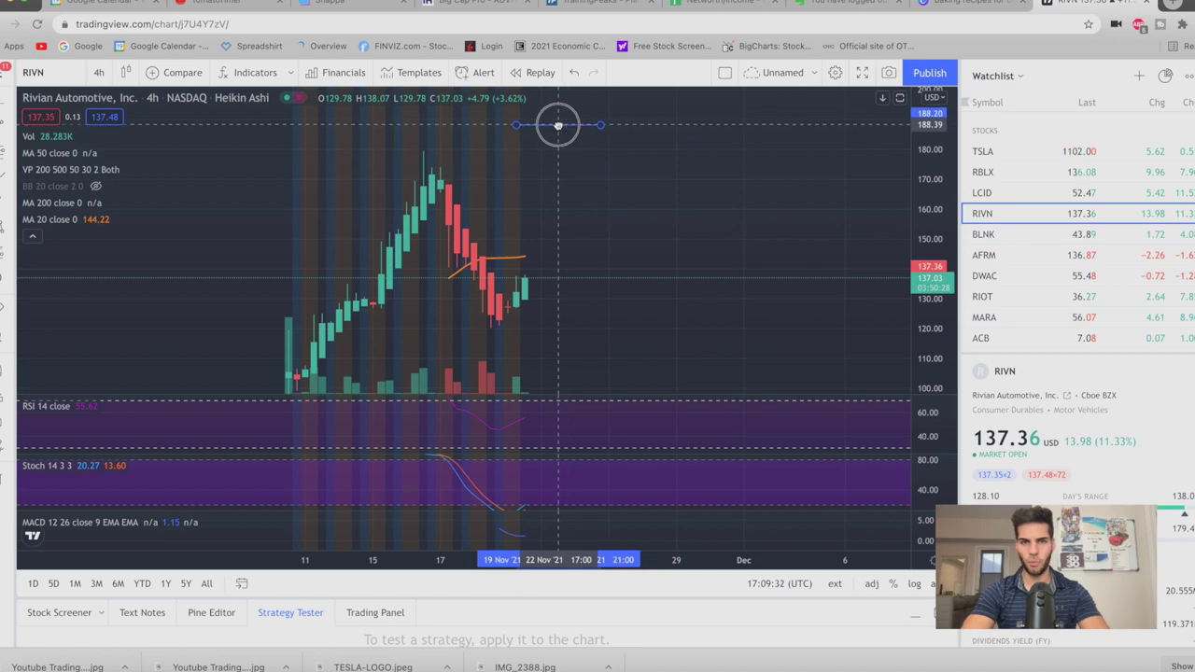
{"action": "left_click_drag", "start_coordinate": [559, 124], "coordinate": [556, 115]}
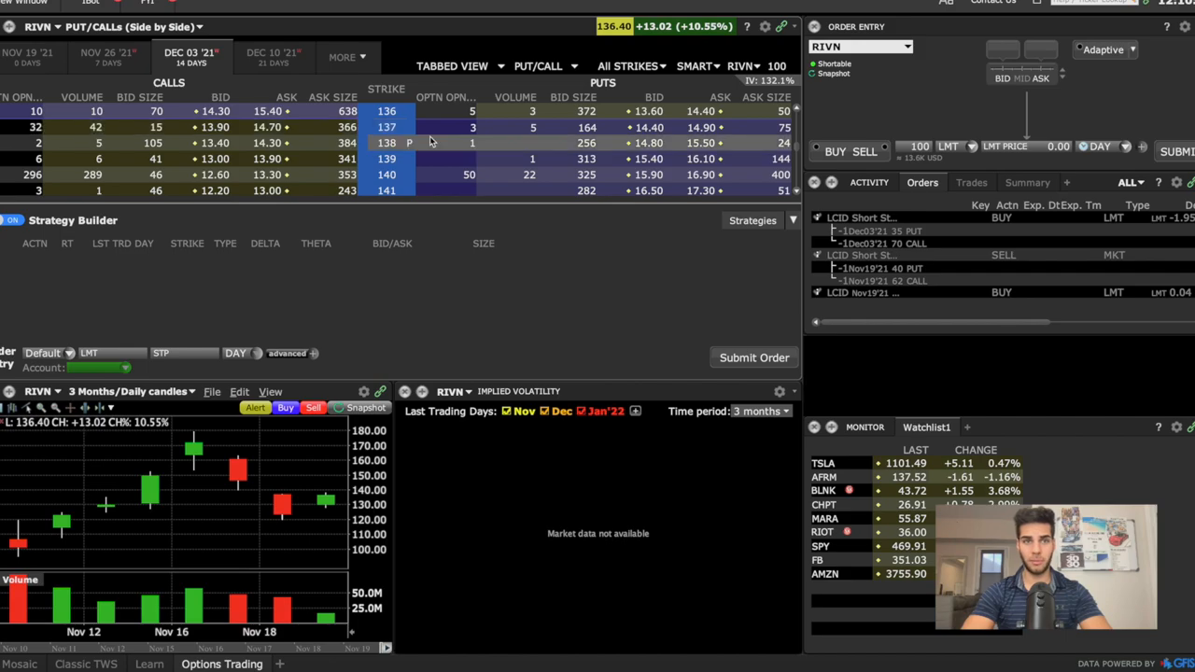
{"action": "scroll", "coordinate": [421, 141], "scroll_direction": "up", "scroll_amount": 8}
{"action": "scroll", "coordinate": [495, 139], "scroll_direction": "up", "scroll_amount": 3}
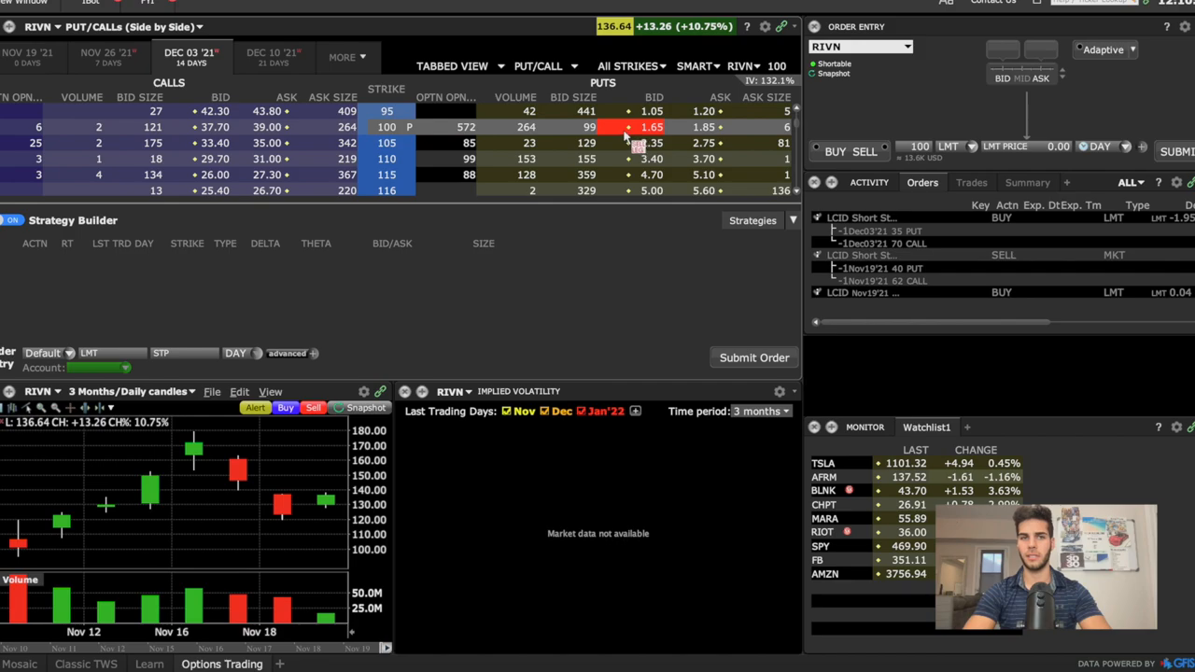
- Sell the Dec 03 100 put and 200 call for 5 contracts and show the P&L profile
{"action": "left_click", "coordinate": [654, 129]}
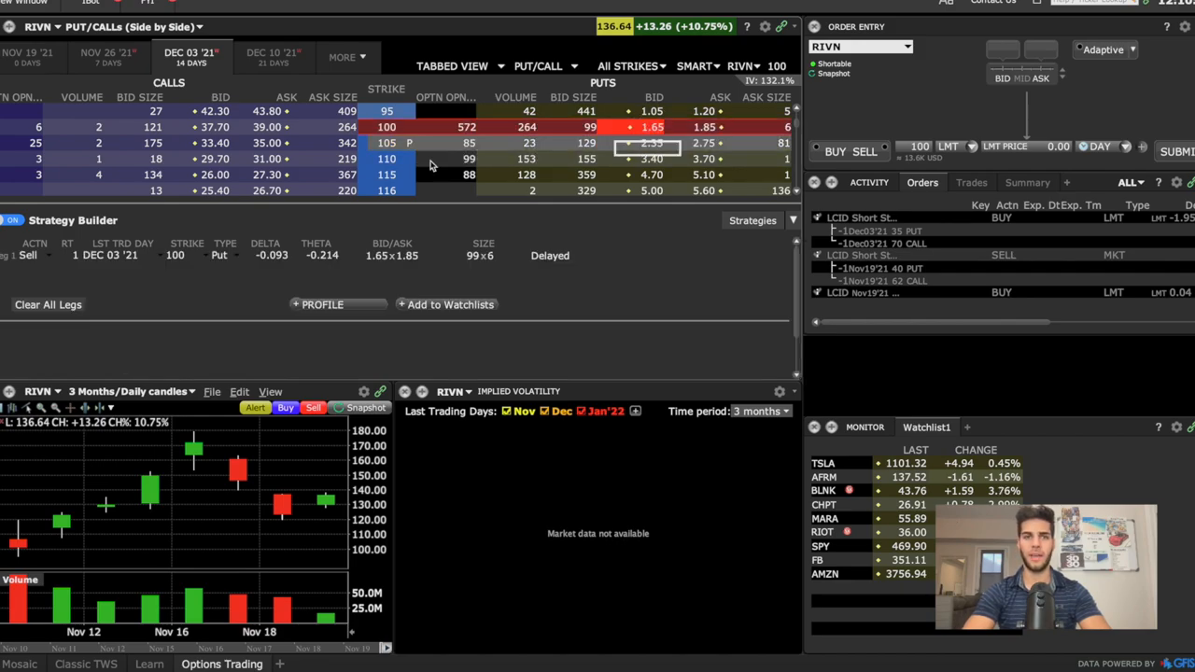
{"action": "scroll", "coordinate": [346, 121], "scroll_direction": "down", "scroll_amount": 10}
{"action": "scroll", "coordinate": [345, 121], "scroll_direction": "down", "scroll_amount": 10}
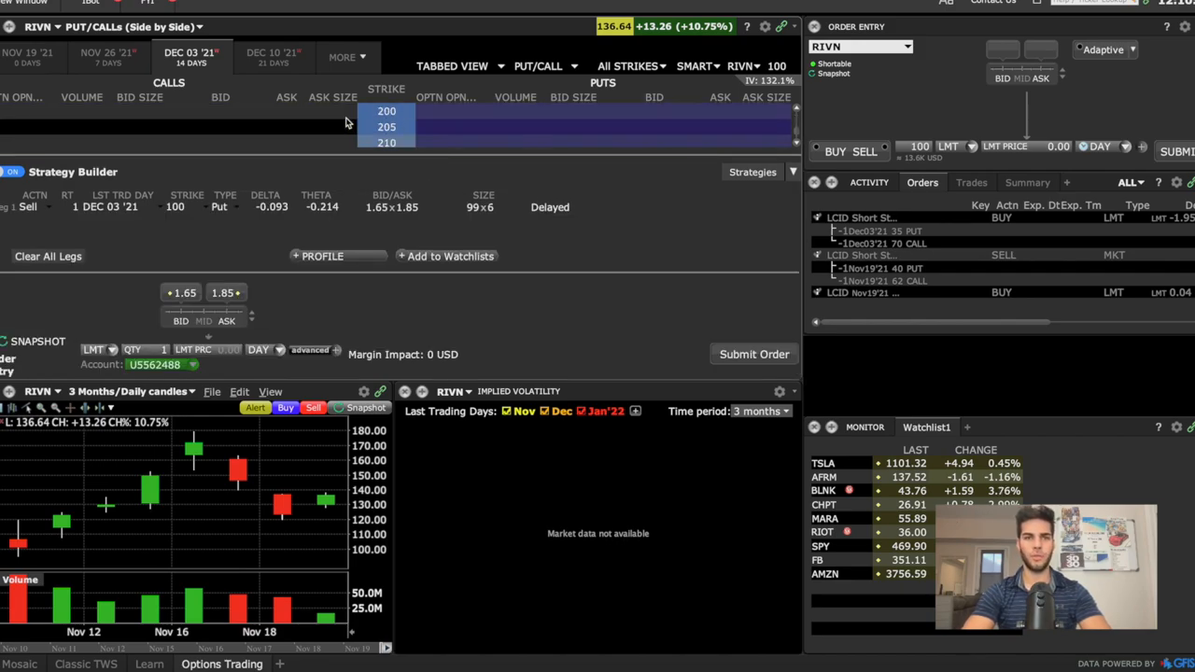
{"action": "scroll", "coordinate": [280, 131], "scroll_direction": "down", "scroll_amount": 5}
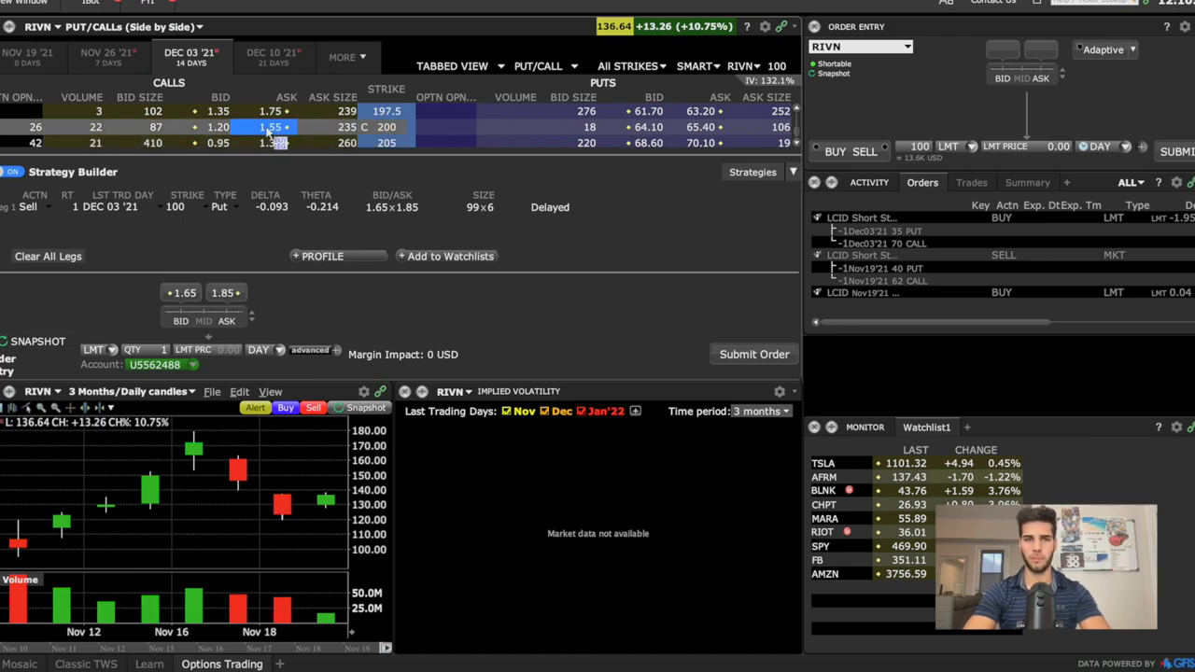
{"action": "left_click", "coordinate": [213, 128]}
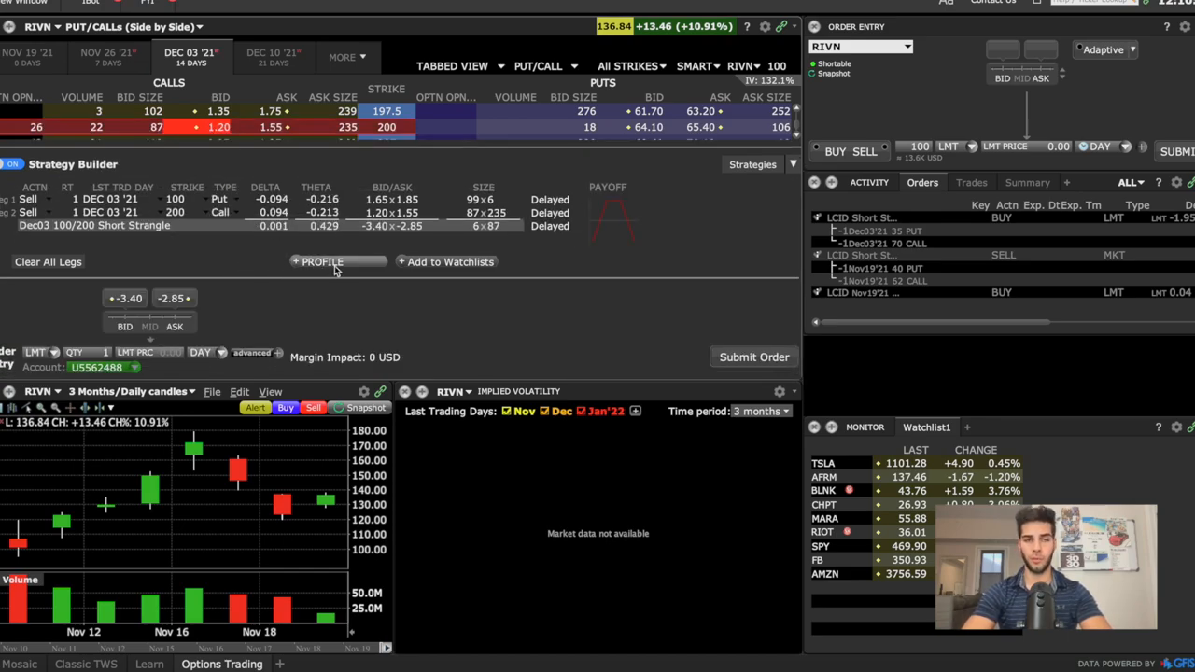
{"action": "left_click", "coordinate": [98, 353]}
{"action": "type", "text": "5"}
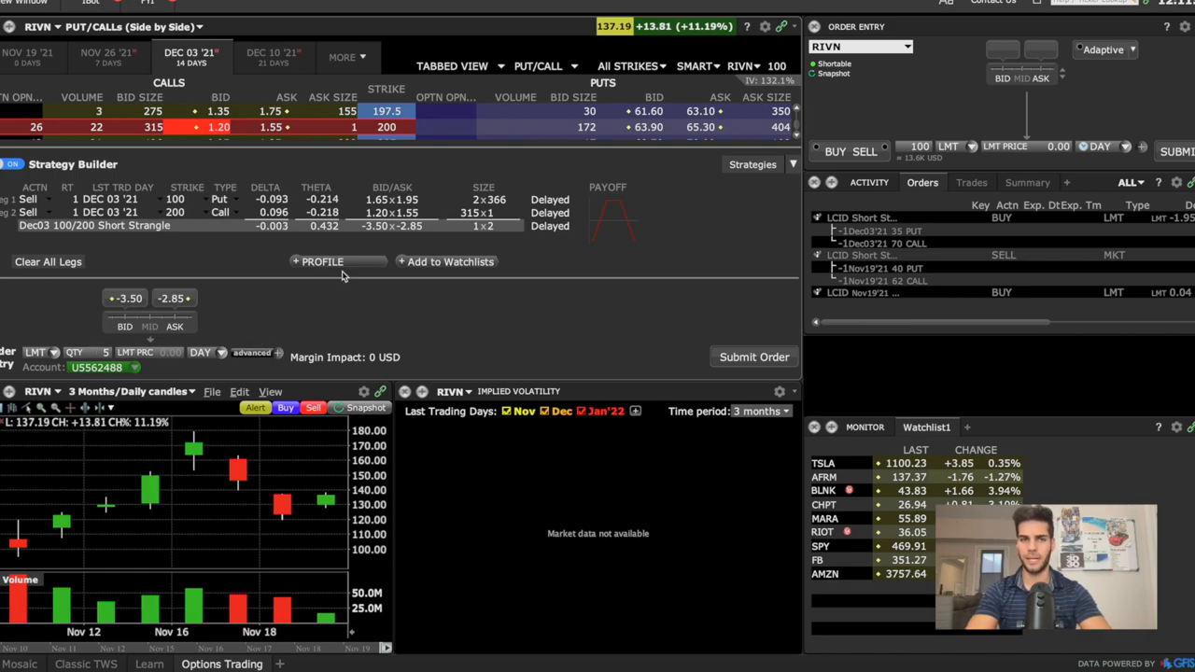
{"action": "left_click", "coordinate": [323, 261]}
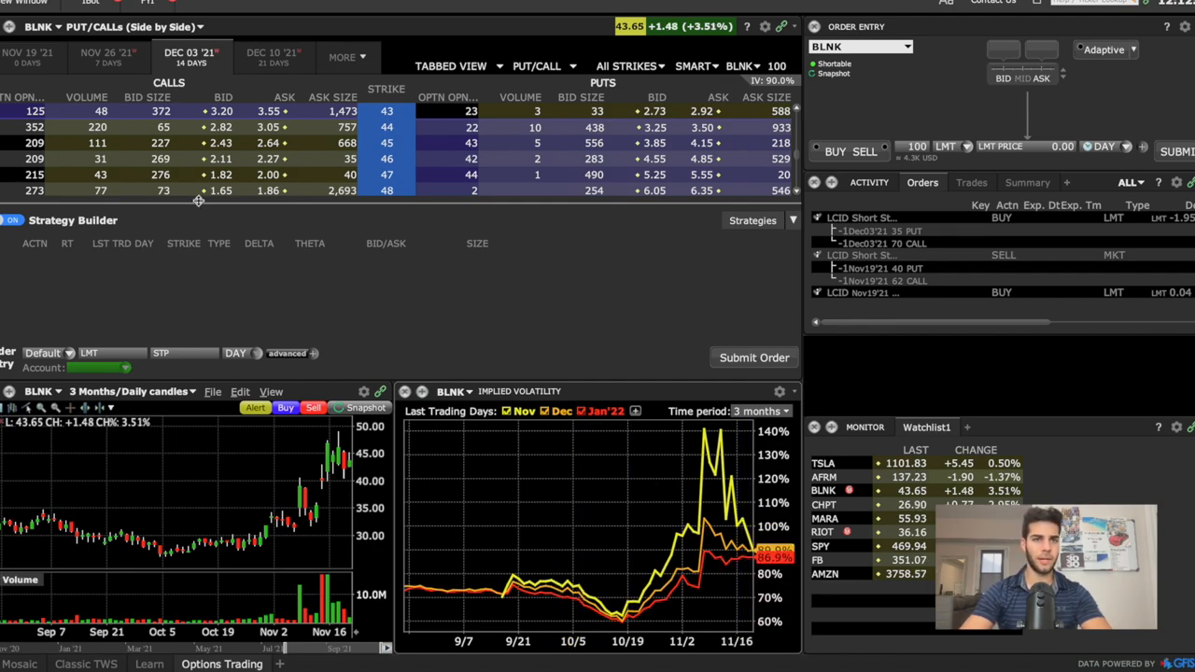
- Switch to TradingView and pan the BLNK daily chart across its 2021 history
{"action": "key", "text": "alt+Tab"}
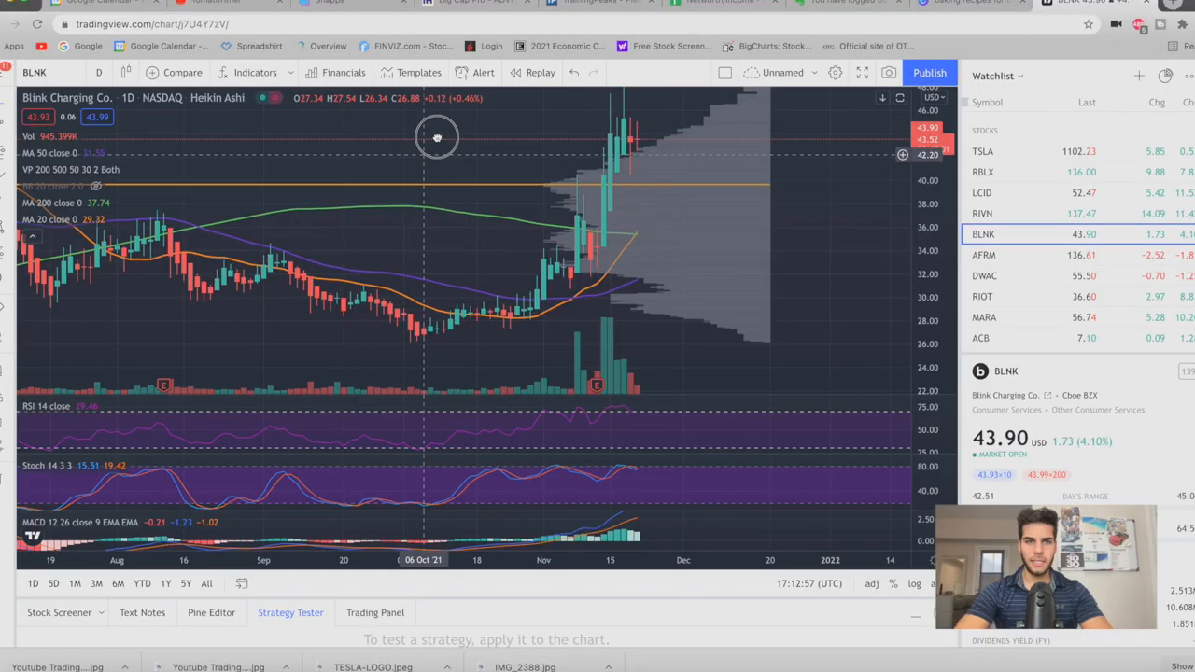
{"action": "scroll", "coordinate": [452, 136], "scroll_direction": "down", "scroll_amount": 2}
{"action": "scroll", "coordinate": [543, 157], "scroll_direction": "down", "scroll_amount": 2}
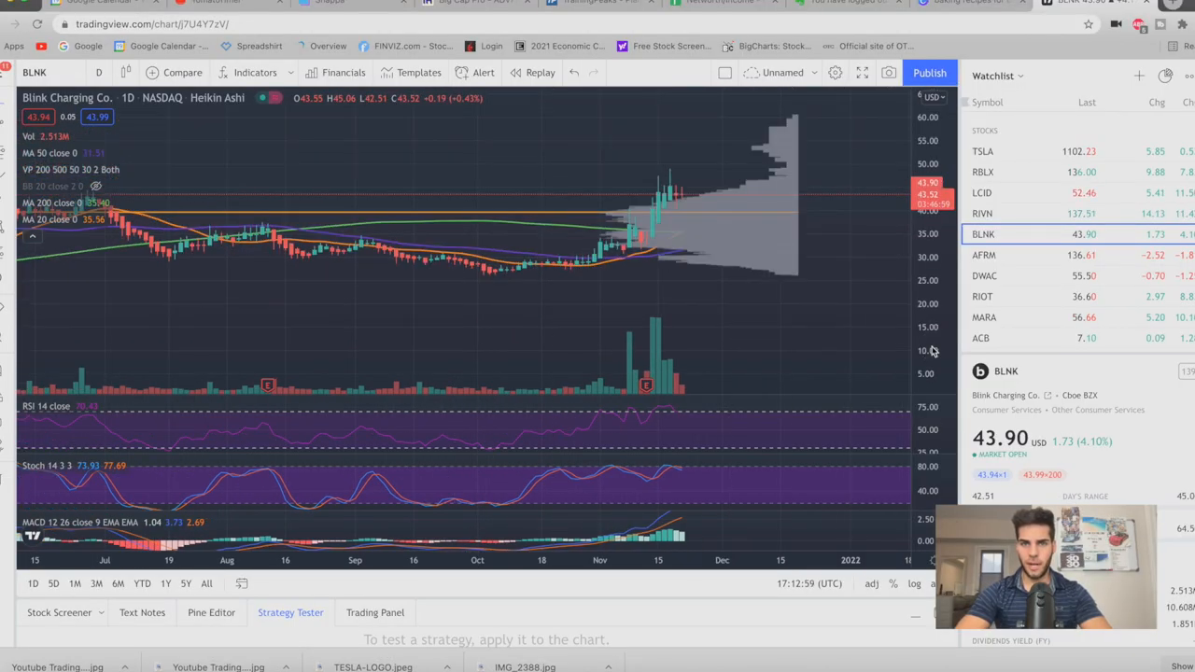
{"action": "scroll", "coordinate": [543, 157], "scroll_direction": "up", "scroll_amount": 2}
{"action": "scroll", "coordinate": [551, 210], "scroll_direction": "up", "scroll_amount": 2}
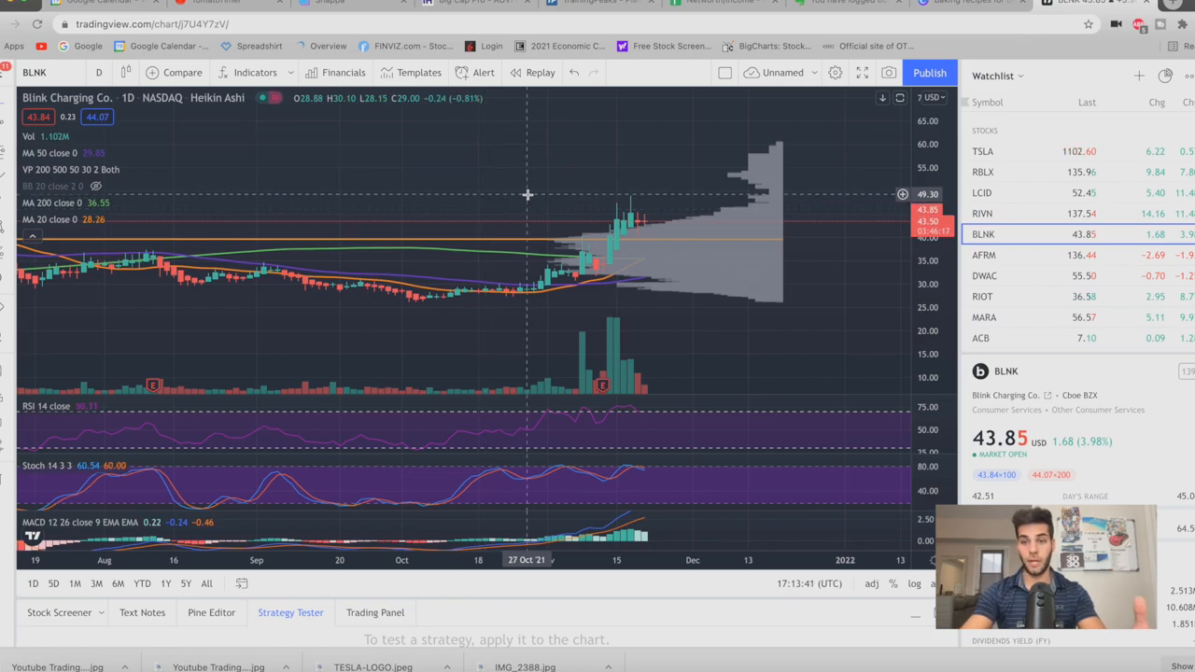
{"action": "left_click_drag", "start_coordinate": [535, 193], "coordinate": [576, 443]}
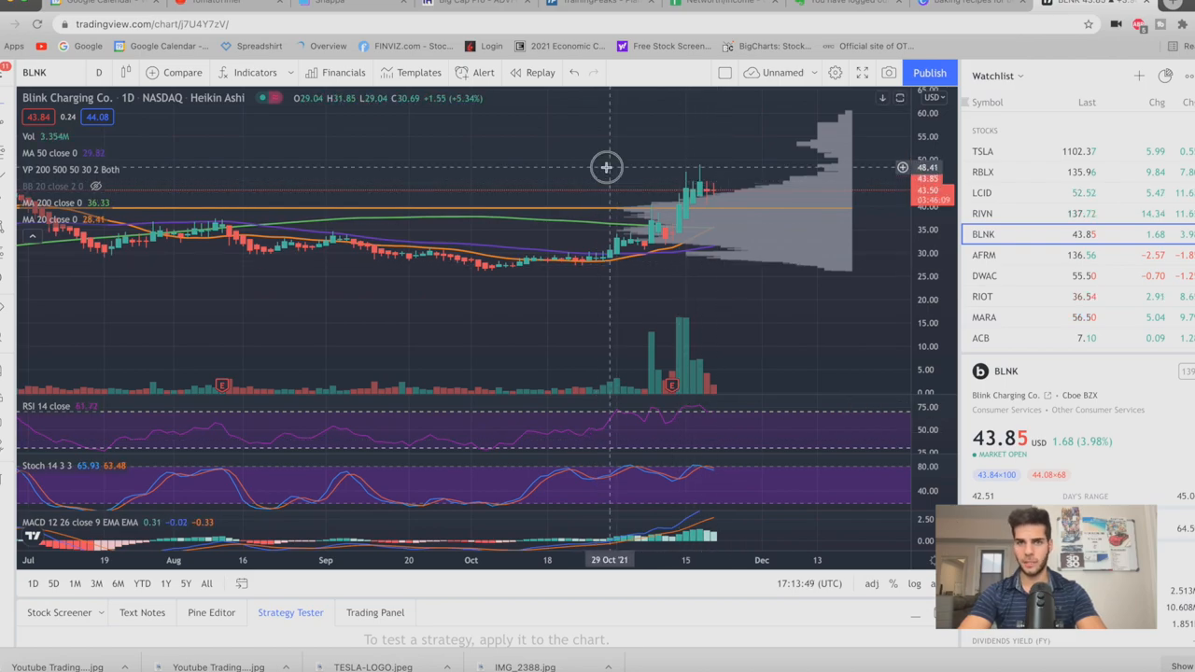
{"action": "left_click_drag", "start_coordinate": [597, 165], "coordinate": [481, 201]}
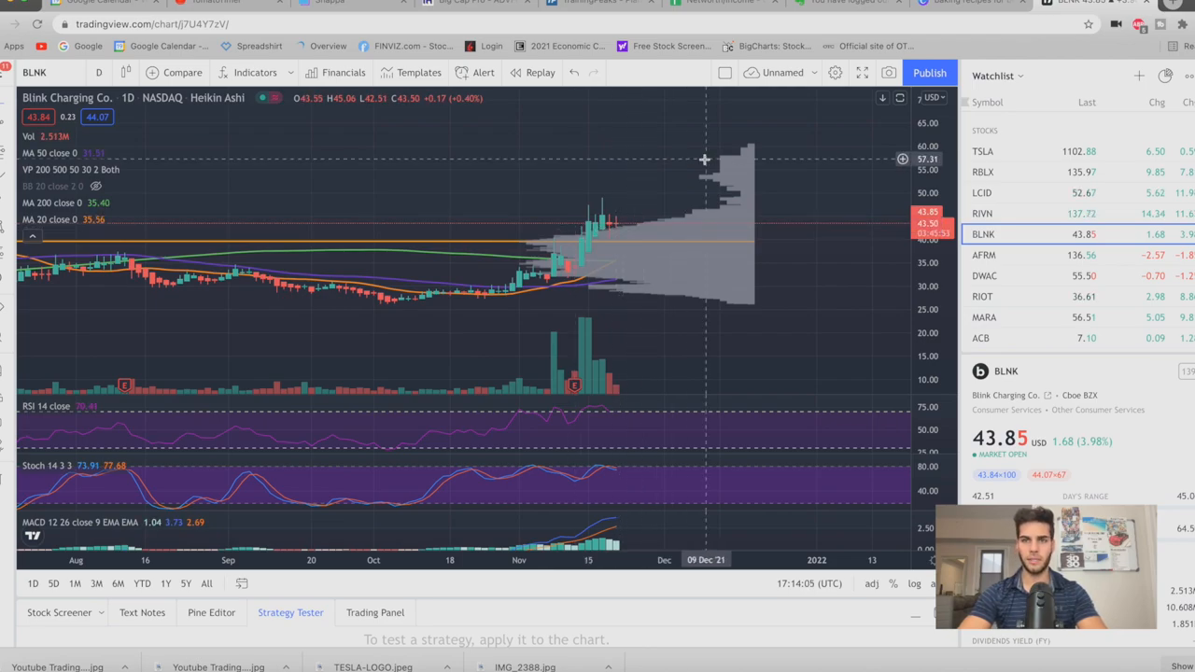
{"action": "scroll", "coordinate": [601, 194], "scroll_direction": "down", "scroll_amount": 5}
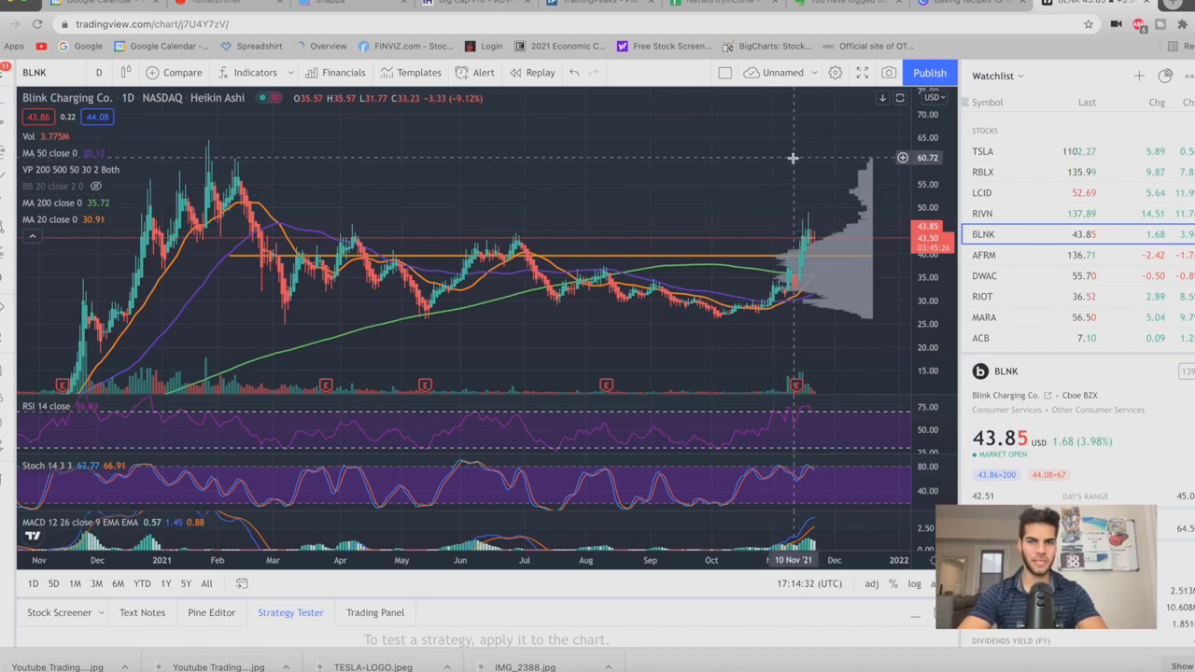
{"action": "scroll", "coordinate": [793, 158], "scroll_direction": "up", "scroll_amount": 3}
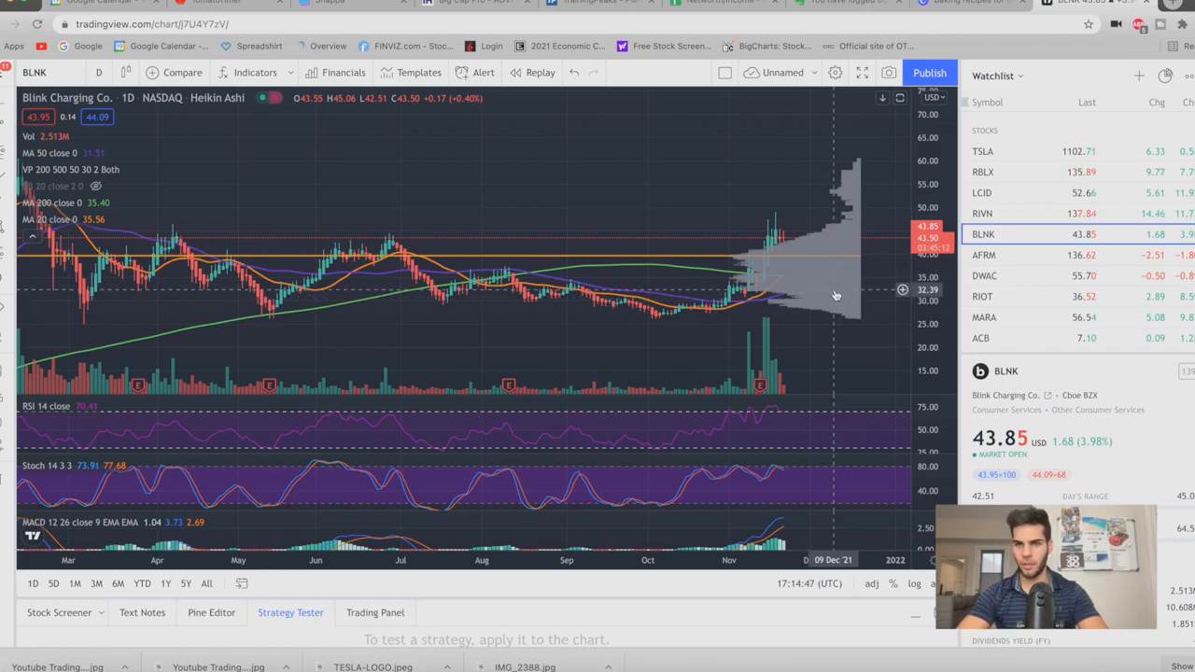
{"action": "scroll", "coordinate": [823, 158], "scroll_direction": "down", "scroll_amount": 2}
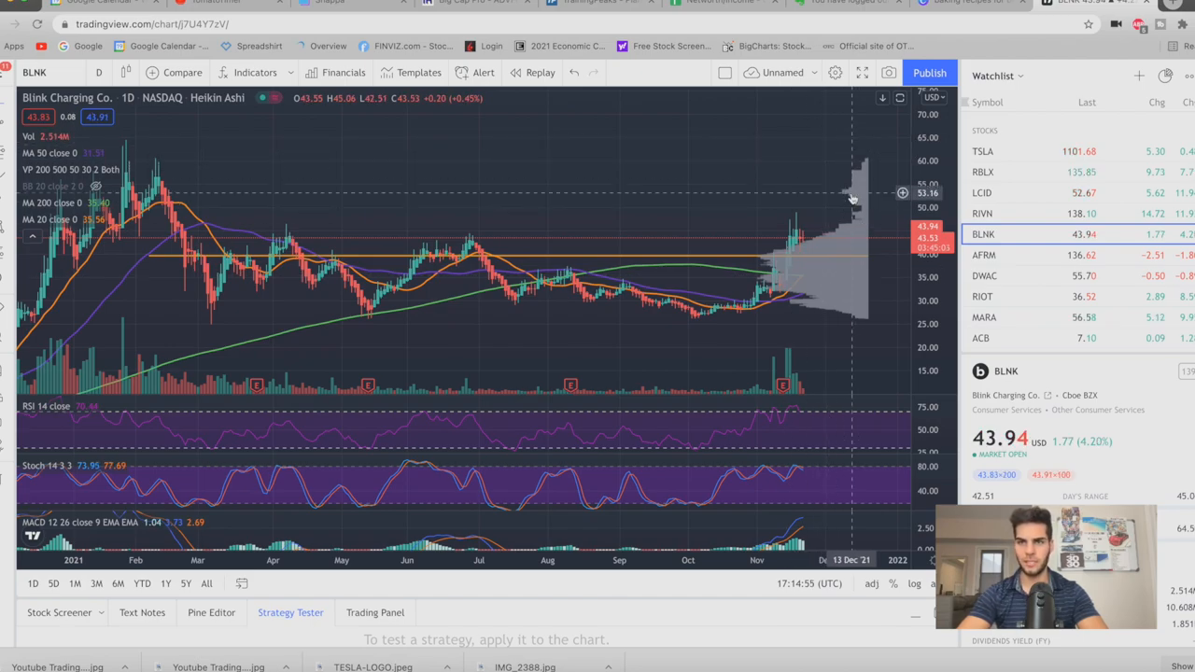
- View BLNK weekly candles back to 2018, then return to TWS
{"action": "left_click", "coordinate": [206, 583]}
{"action": "scroll", "coordinate": [445, 280], "scroll_direction": "up", "scroll_amount": 5}
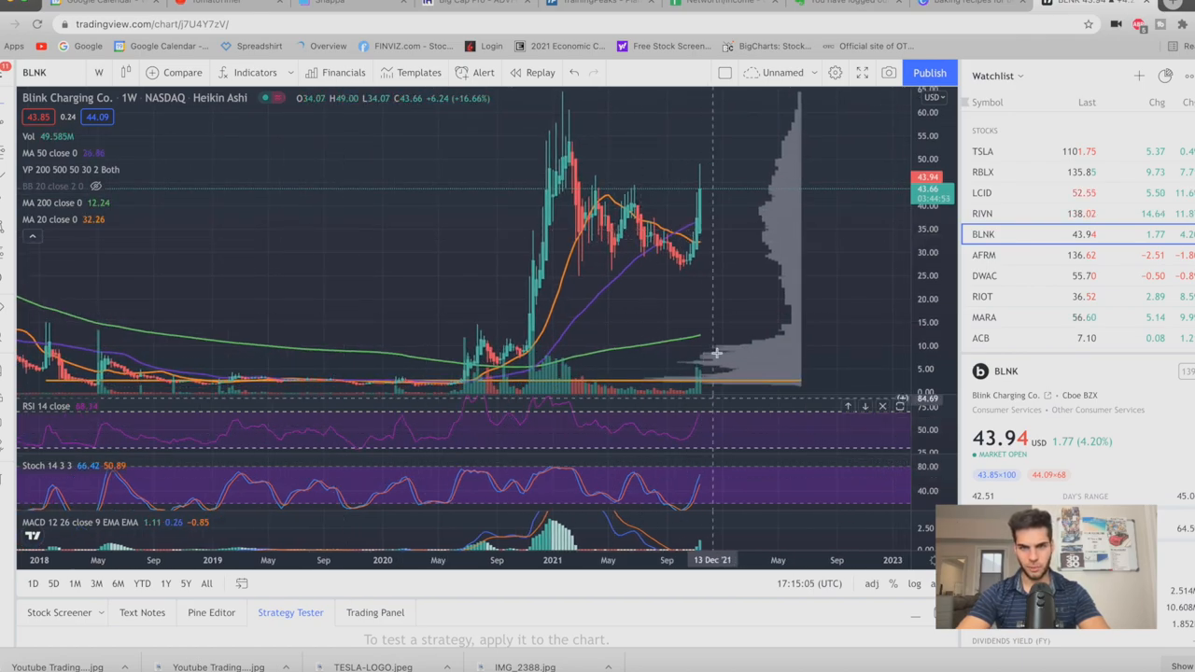
{"action": "scroll", "coordinate": [691, 308], "scroll_direction": "up", "scroll_amount": 1}
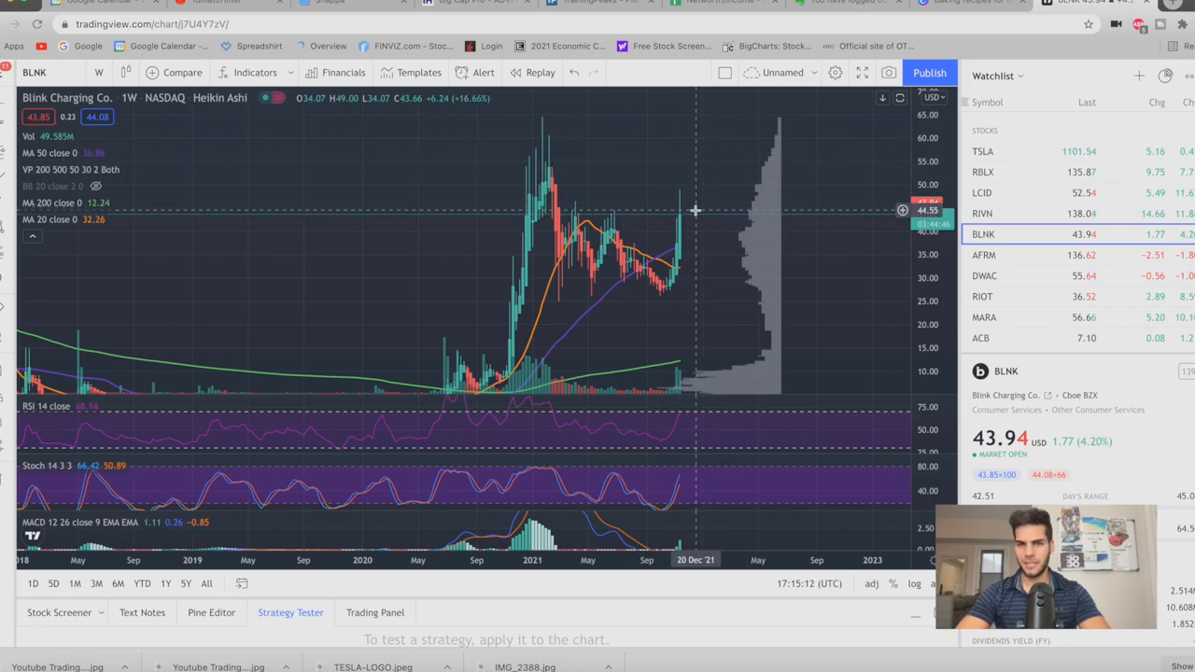
{"action": "scroll", "coordinate": [419, 211], "scroll_direction": "down", "scroll_amount": 2}
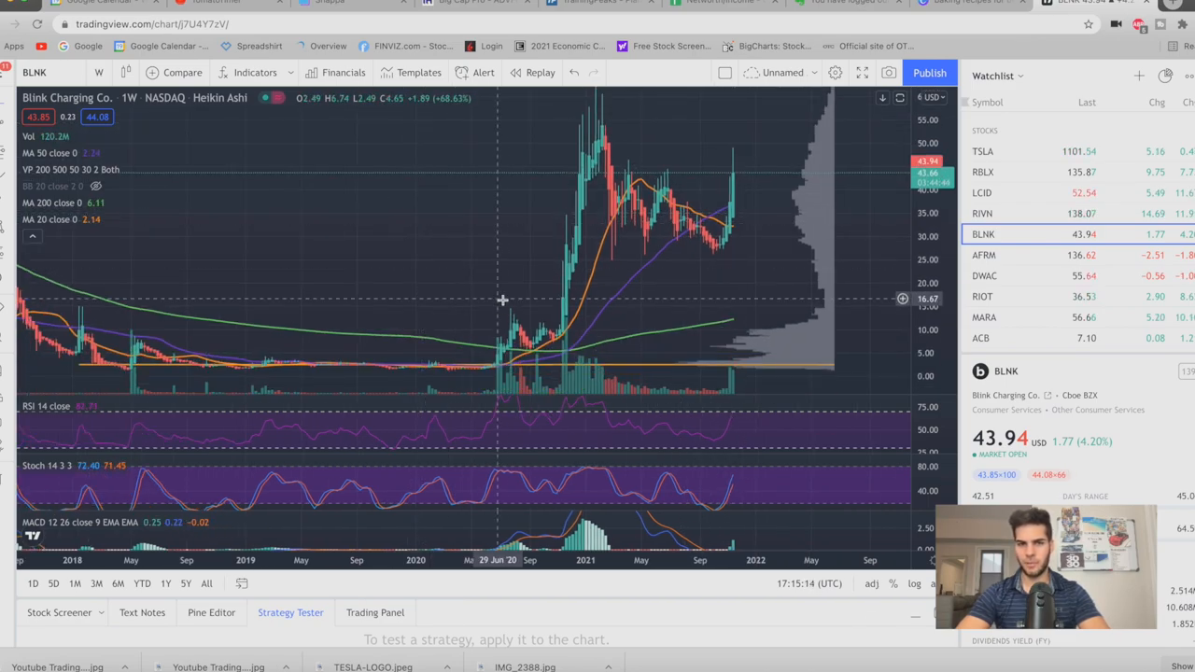
{"action": "left_click_drag", "start_coordinate": [537, 308], "coordinate": [444, 263]}
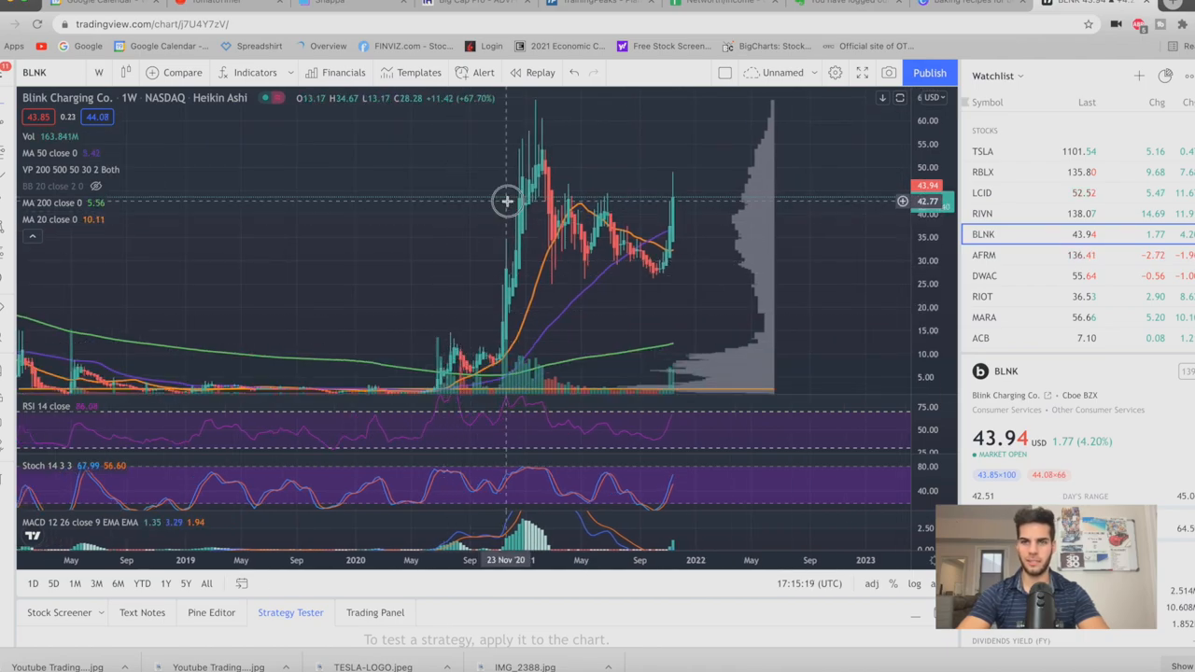
{"action": "left_click_drag", "start_coordinate": [505, 201], "coordinate": [470, 257]}
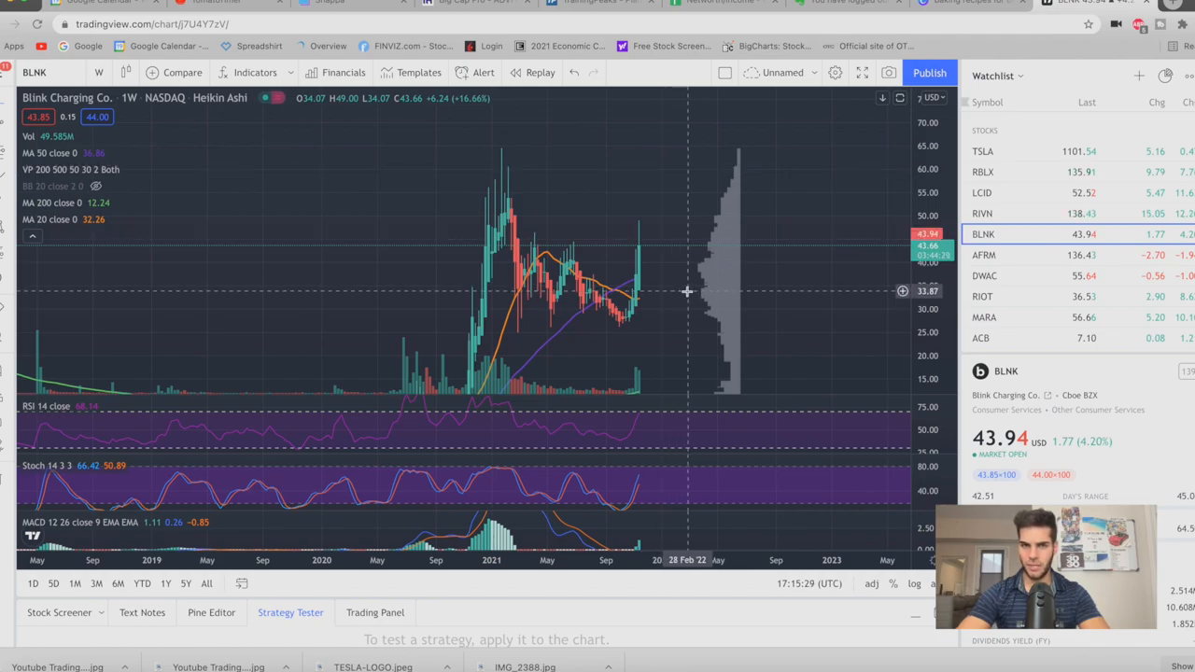
{"action": "key", "text": "super+Tab"}
{"action": "scroll", "coordinate": [511, 133], "scroll_direction": "down", "scroll_amount": 2}
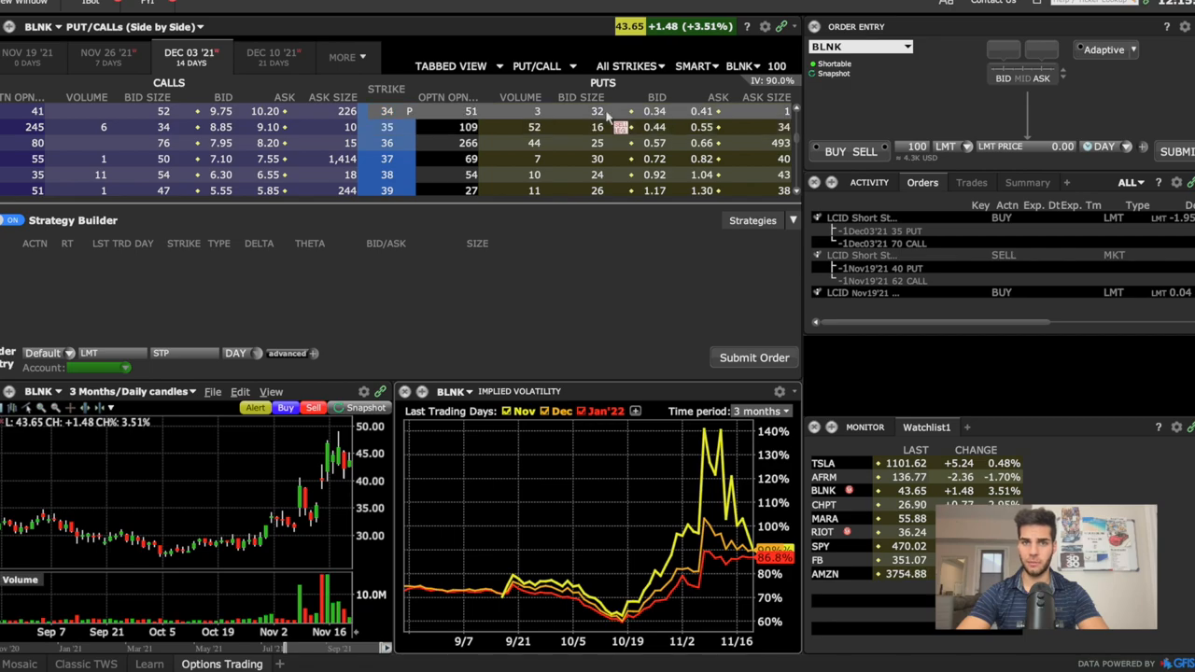
- Sell the Dec 03 35 put and 60 call for BLNK with quantity 15 contracts
{"action": "left_click", "coordinate": [638, 128]}
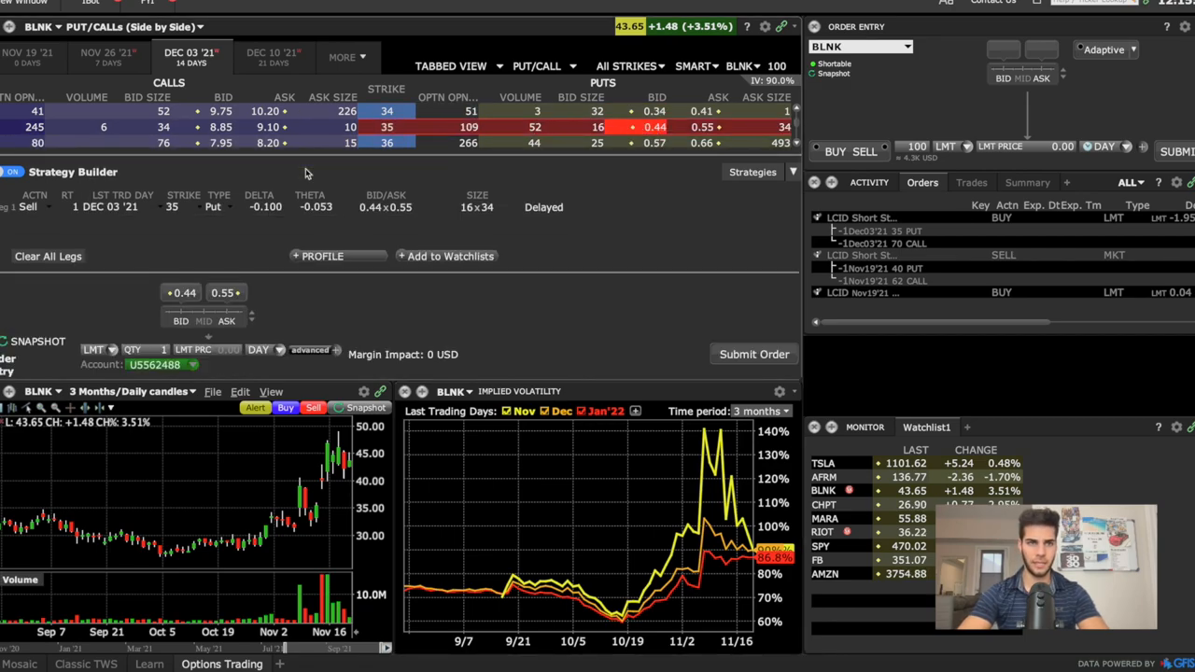
{"action": "scroll", "coordinate": [248, 148], "scroll_direction": "down", "scroll_amount": 5}
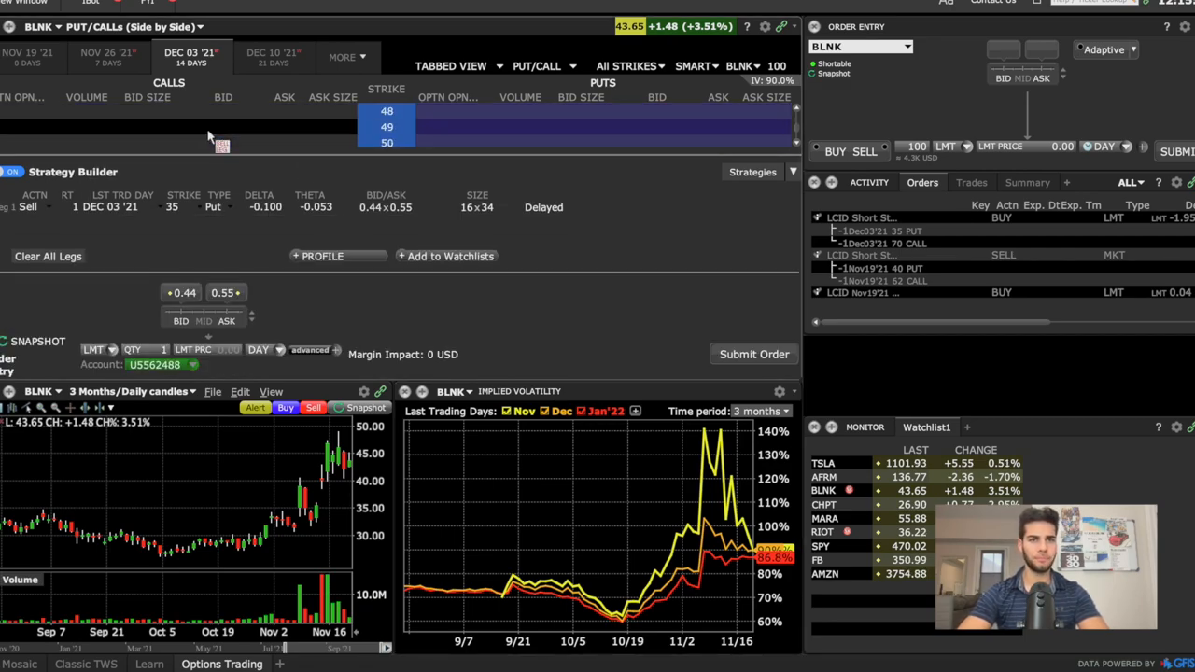
{"action": "scroll", "coordinate": [210, 138], "scroll_direction": "up", "scroll_amount": 2}
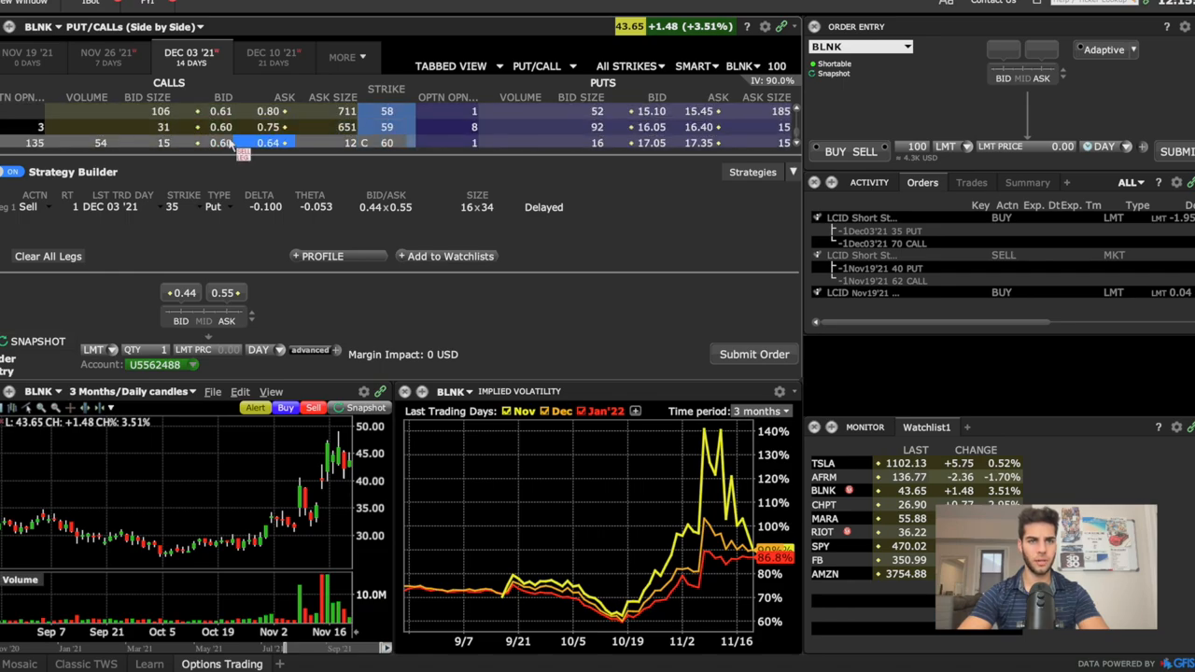
{"action": "mouse_move", "coordinate": [220, 143]}
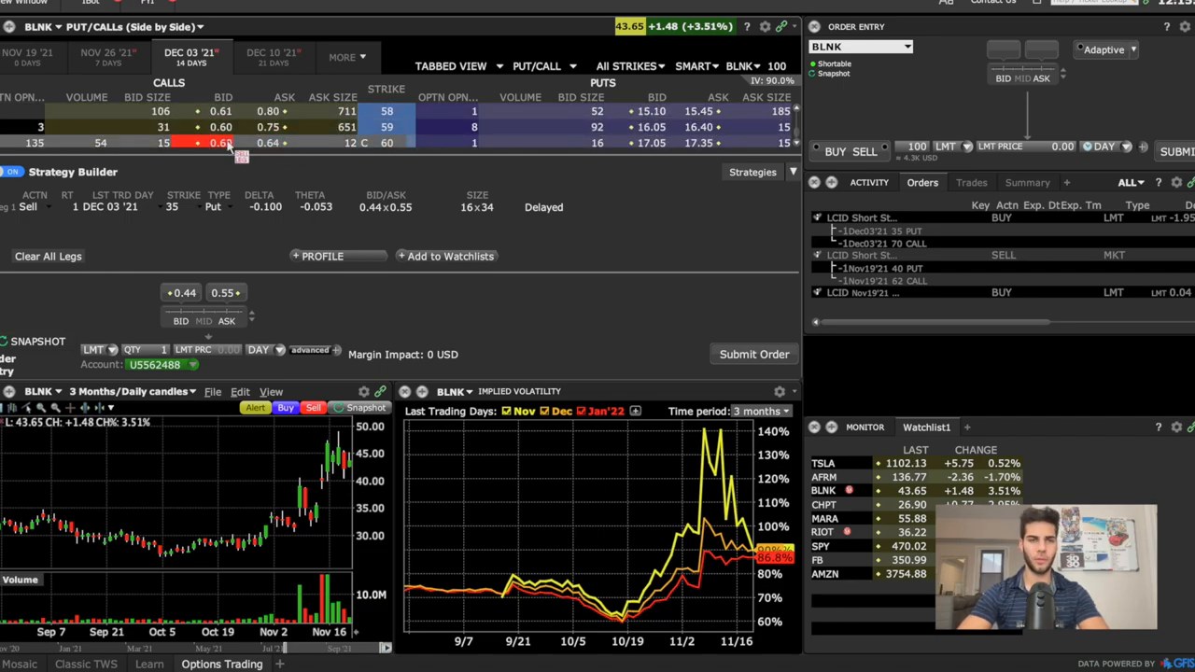
{"action": "left_click", "coordinate": [224, 145]}
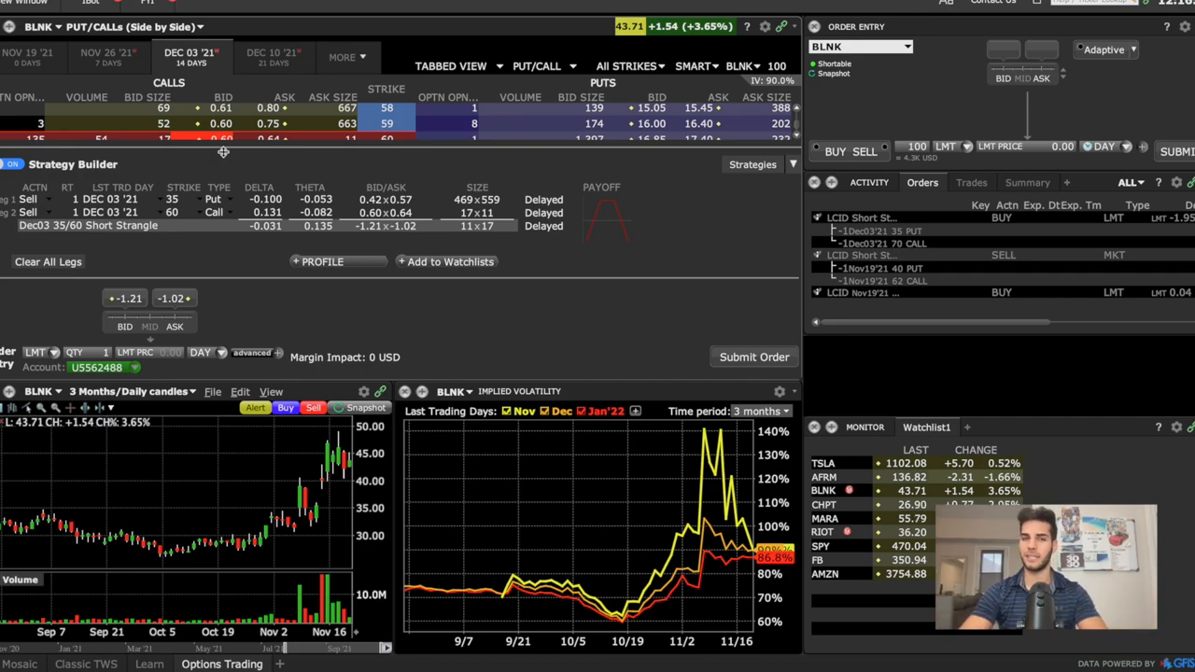
{"action": "left_click", "coordinate": [266, 123]}
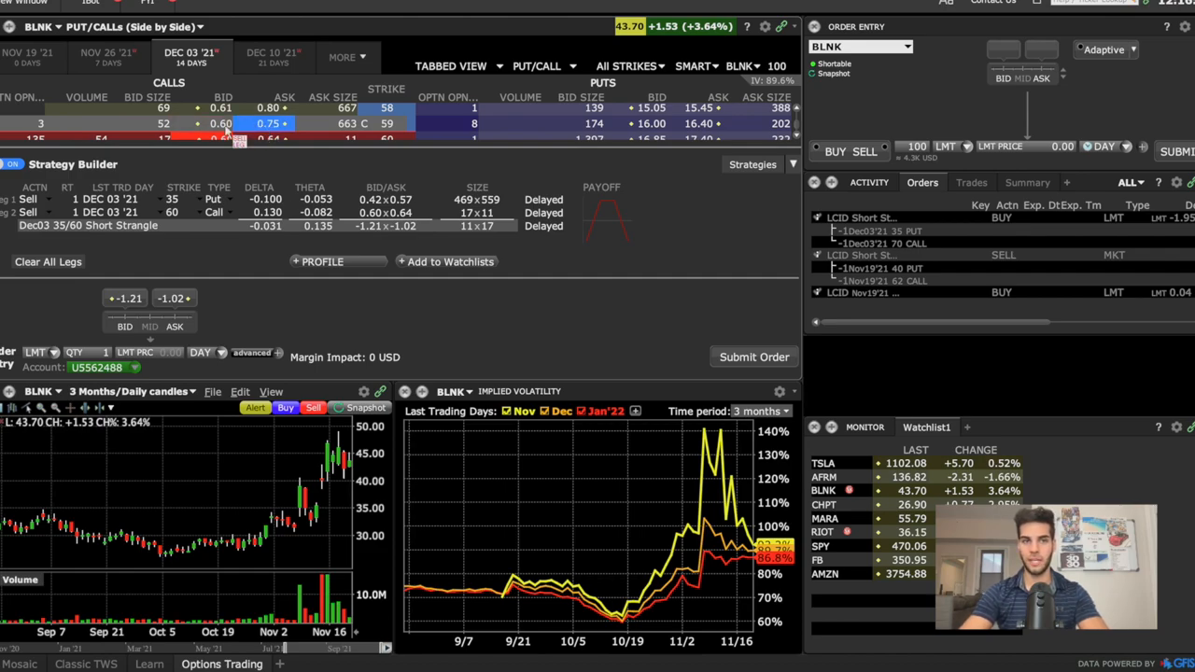
{"action": "left_click", "coordinate": [108, 352]}
{"action": "left_click", "coordinate": [131, 308]}
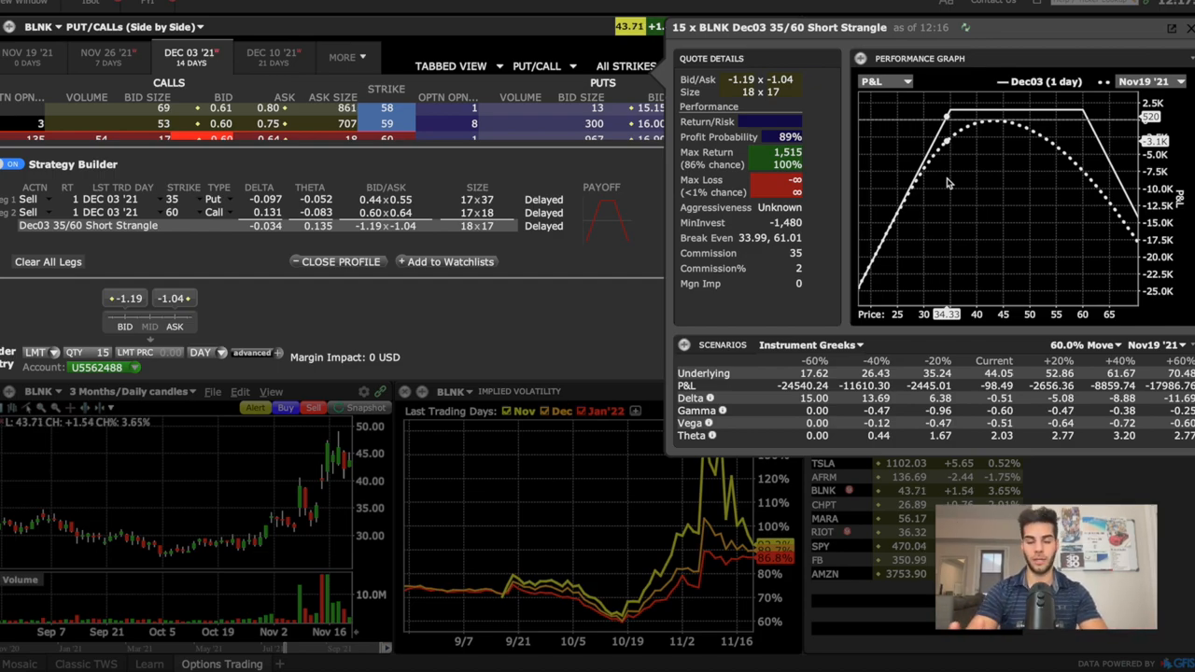
- Project the BLNK strangle's P&L in the Performance Graph as of Nov30 '21
{"action": "left_click", "coordinate": [1153, 81]}
{"action": "scroll", "coordinate": [1144, 150], "scroll_direction": "down", "scroll_amount": 3}
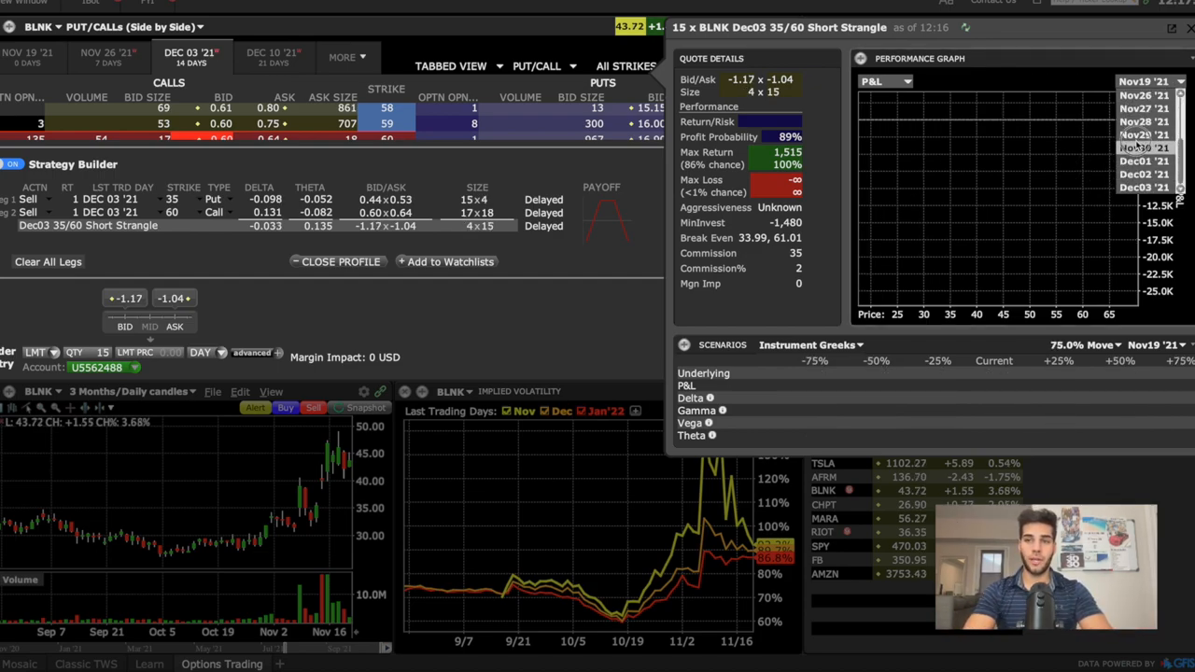
{"action": "left_click", "coordinate": [1140, 148]}
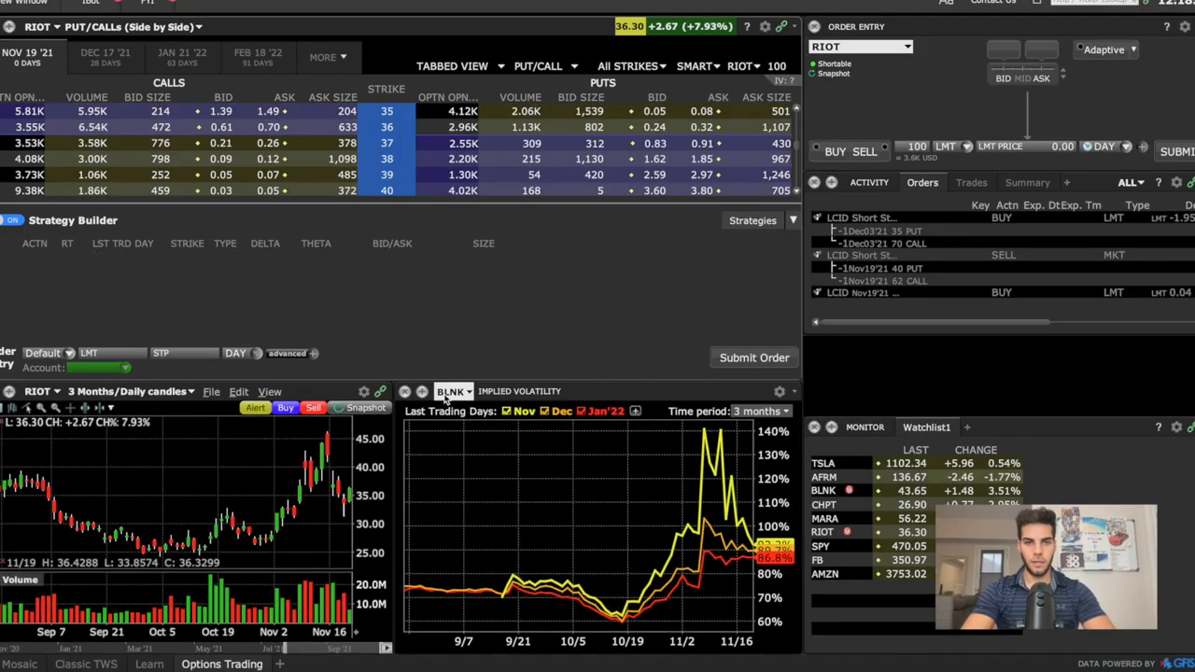
{"action": "type", "text": "RIOT"}
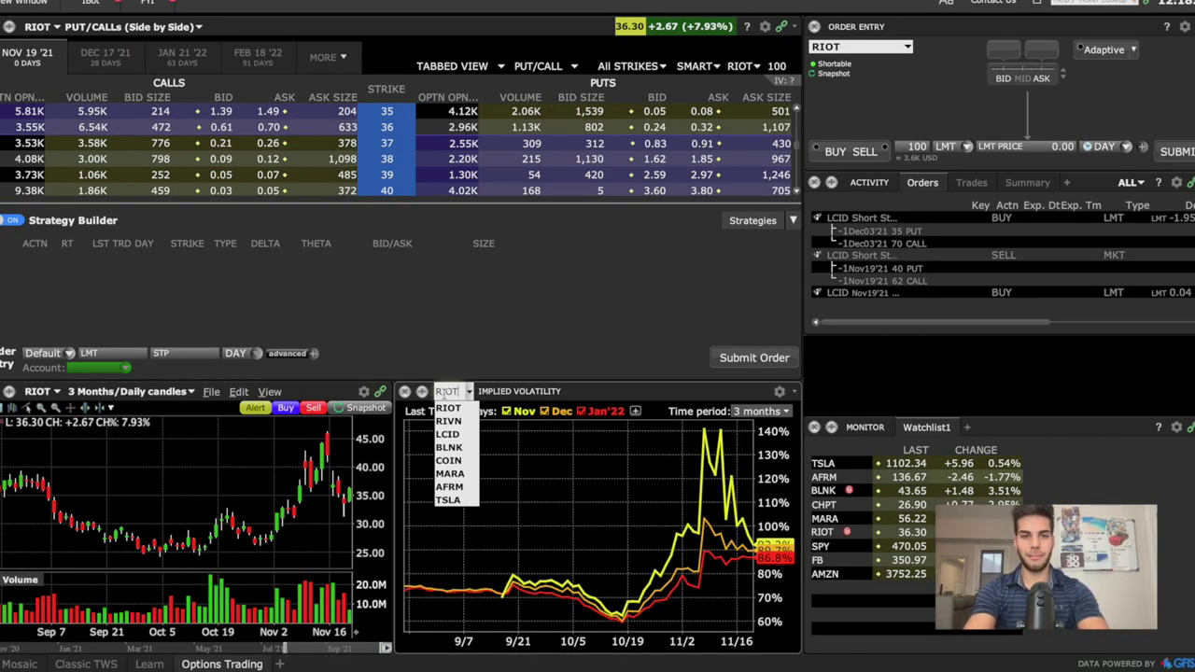
- Confirm RIOT as the implied volatility chart's symbol
{"action": "key", "text": "Return"}
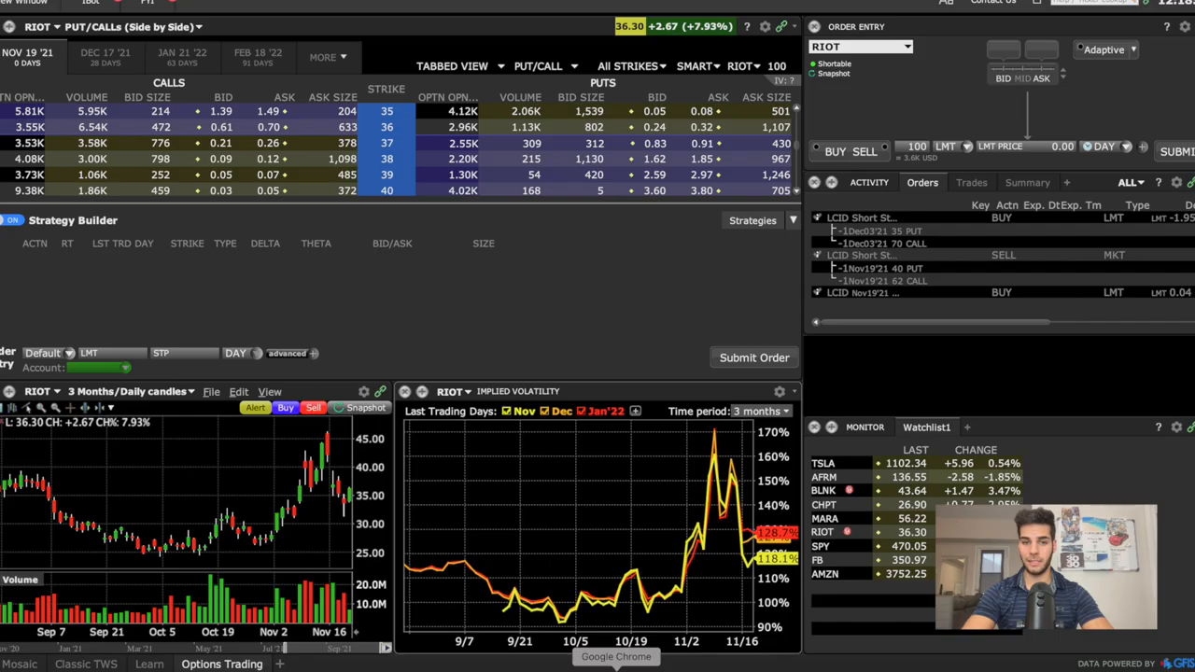
- Switch to TradingView and show RIOT's chart on daily candles
{"action": "left_click", "coordinate": [617, 666]}
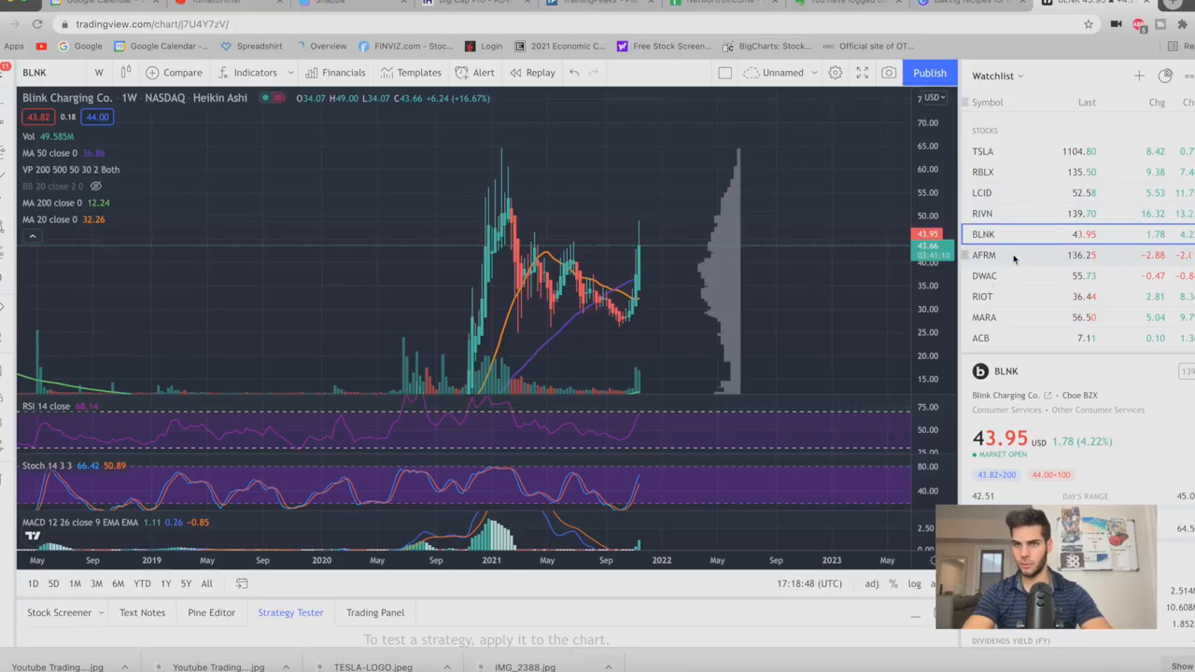
{"action": "left_click", "coordinate": [1007, 297]}
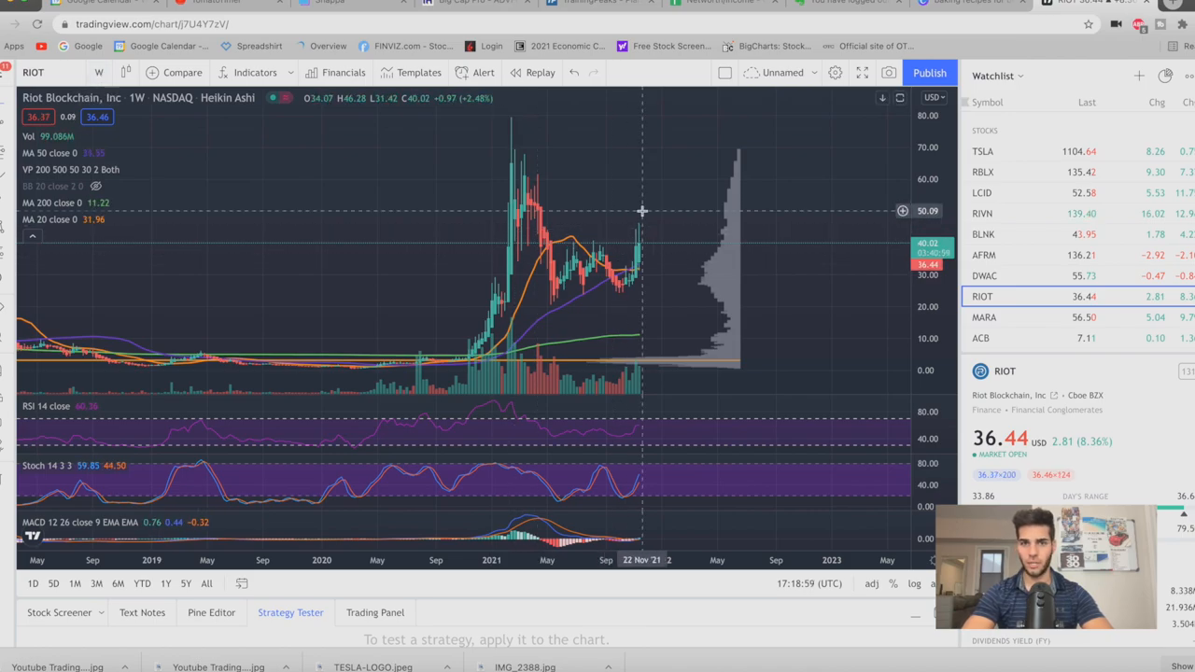
{"action": "left_click", "coordinate": [99, 73]}
{"action": "left_click", "coordinate": [112, 483]}
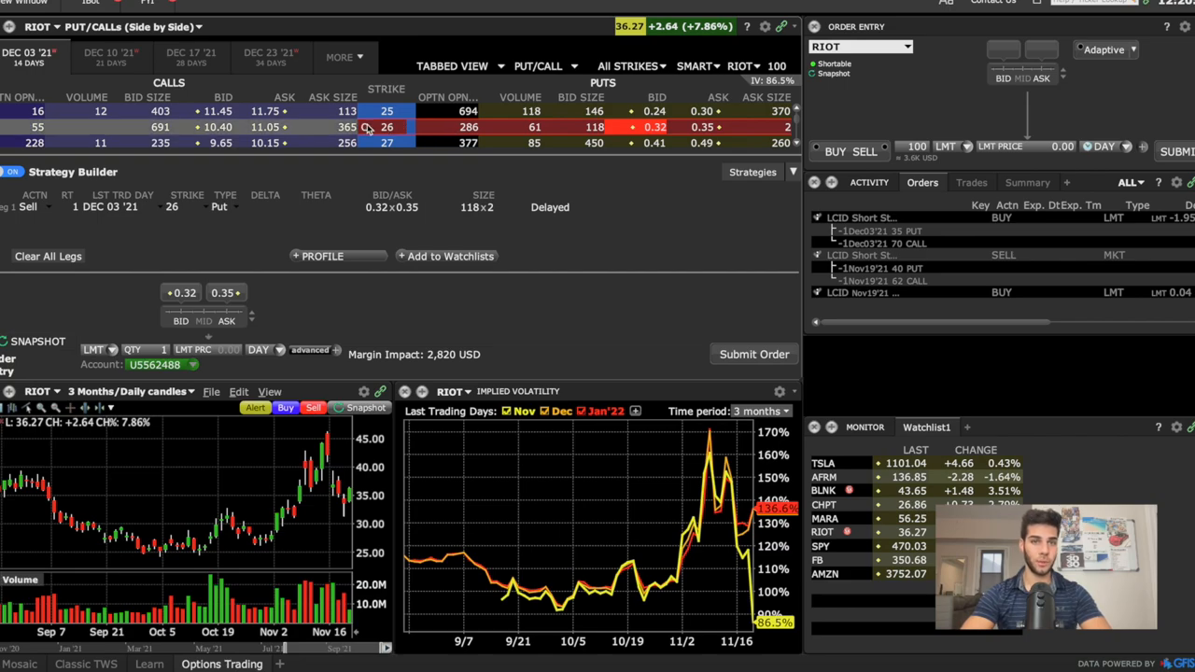
{"action": "scroll", "coordinate": [295, 131], "scroll_direction": "down", "scroll_amount": 5}
{"action": "scroll", "coordinate": [295, 131], "scroll_direction": "down", "scroll_amount": 5}
{"action": "scroll", "coordinate": [292, 127], "scroll_direction": "down", "scroll_amount": 5}
{"action": "scroll", "coordinate": [270, 127], "scroll_direction": "down", "scroll_amount": 5}
{"action": "scroll", "coordinate": [244, 128], "scroll_direction": "down", "scroll_amount": 5}
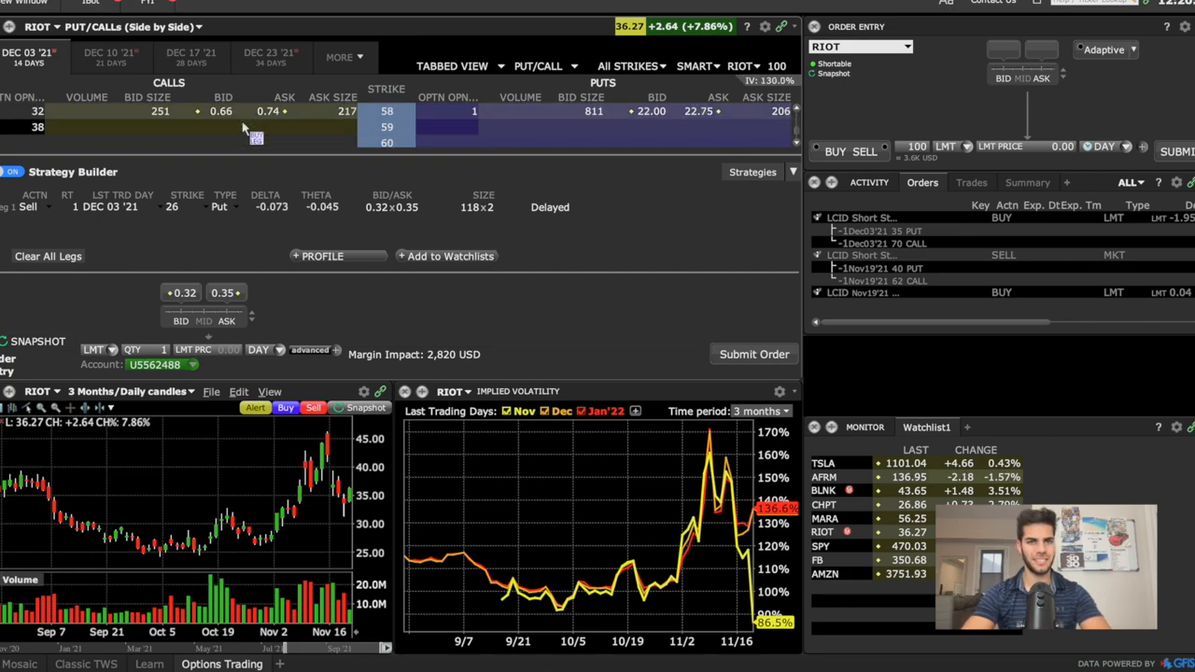
{"action": "scroll", "coordinate": [245, 128], "scroll_direction": "down", "scroll_amount": 4}
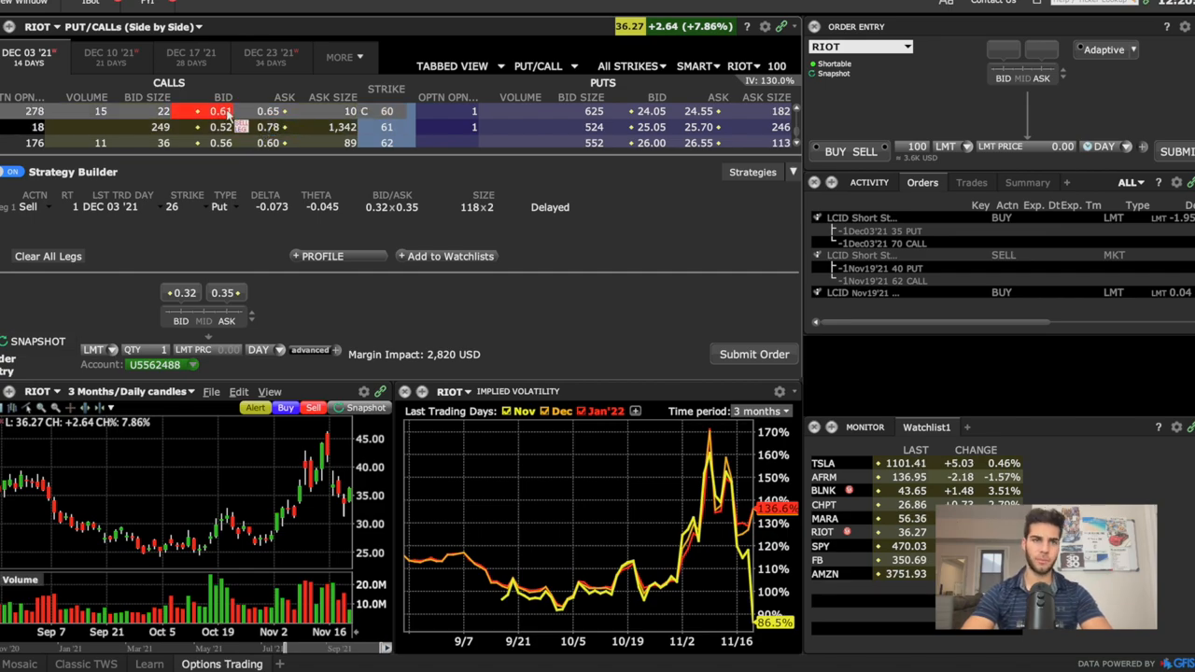
- Sell the RIOT 60 call to complete the 26/60 strangle and load MARA's implied volatility
{"action": "left_click", "coordinate": [224, 113]}
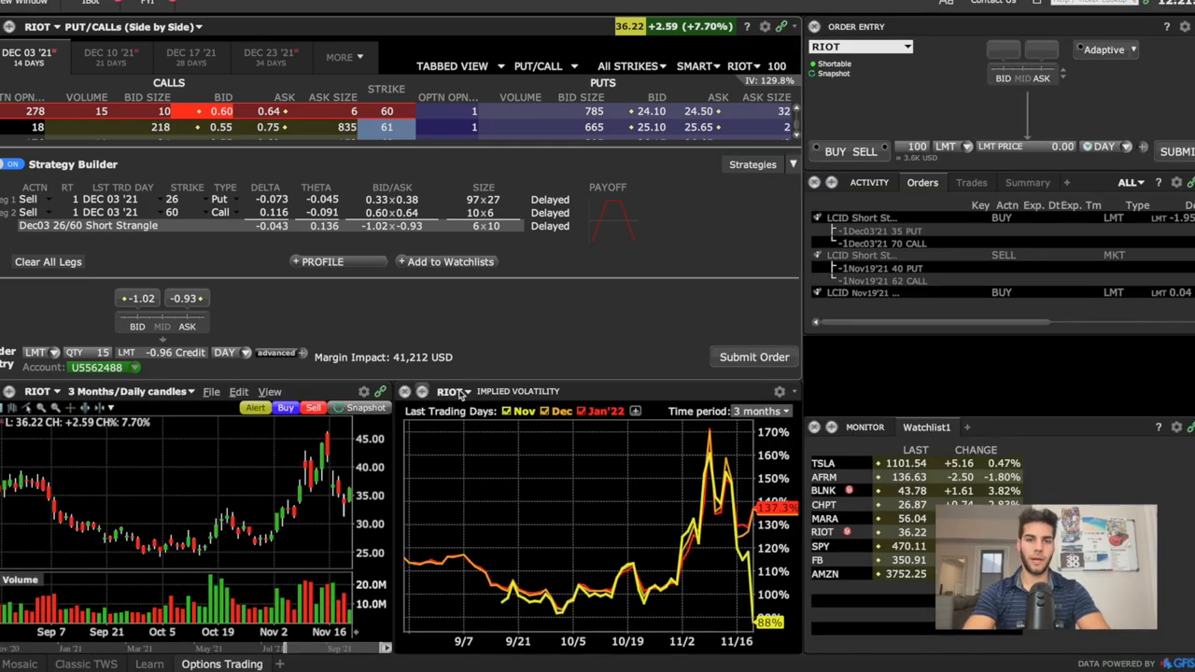
{"action": "left_click", "coordinate": [453, 392]}
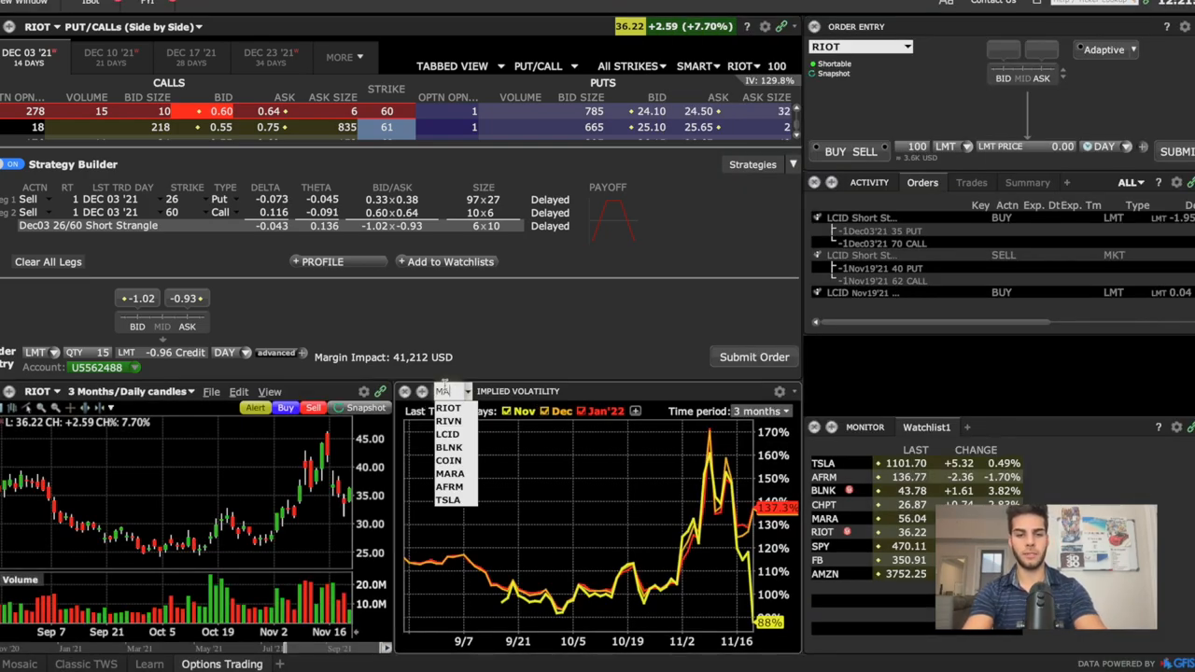
{"action": "type", "text": "MARA"}
{"action": "key", "text": "Return"}
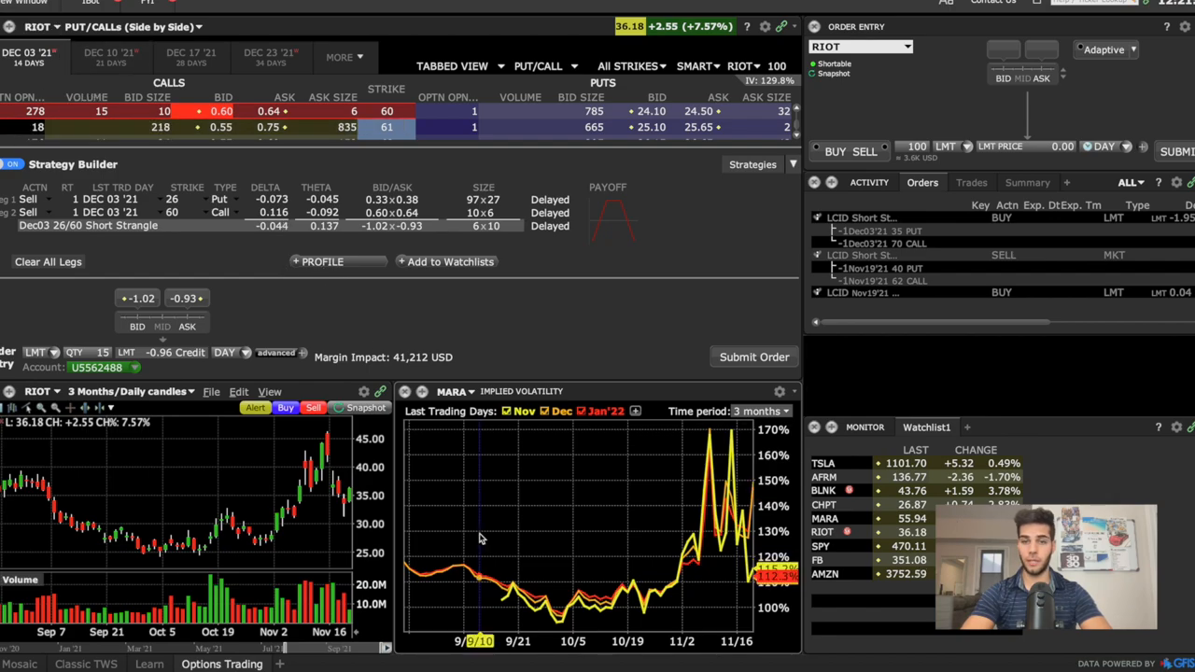
- Switch to TradingView and bring up MARA's chart
{"action": "left_click", "coordinate": [617, 665]}
{"action": "left_click", "coordinate": [985, 317]}
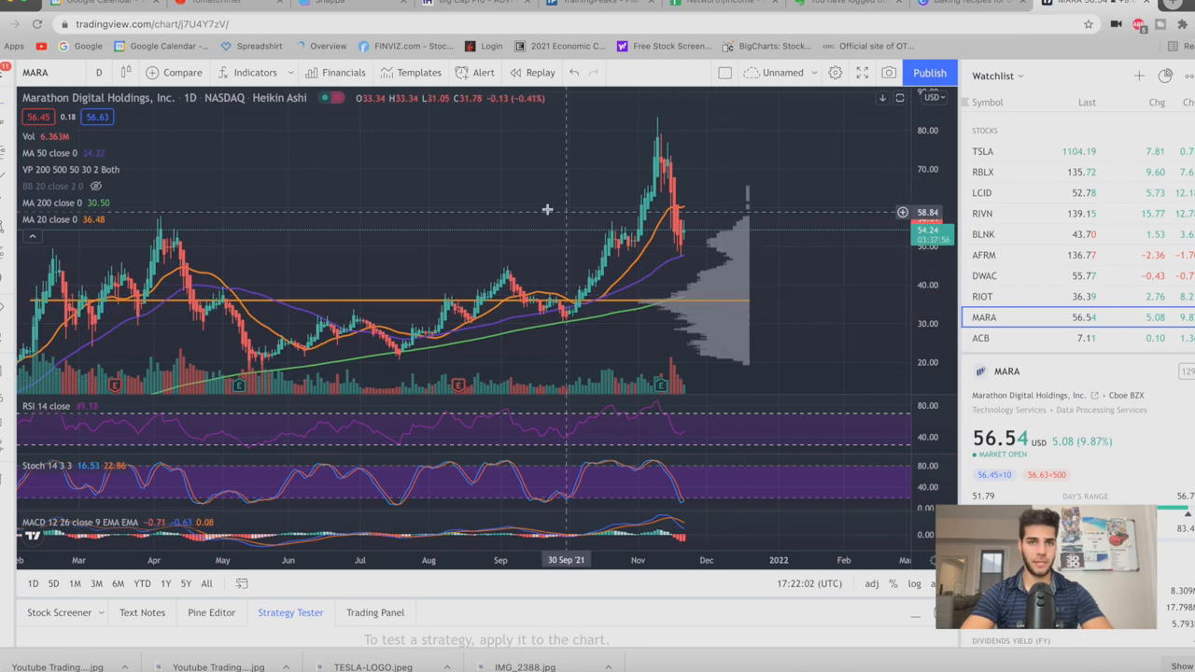
{"action": "scroll", "coordinate": [519, 175], "scroll_direction": "down", "scroll_amount": 1}
{"action": "scroll", "coordinate": [467, 187], "scroll_direction": "up", "scroll_amount": 1}
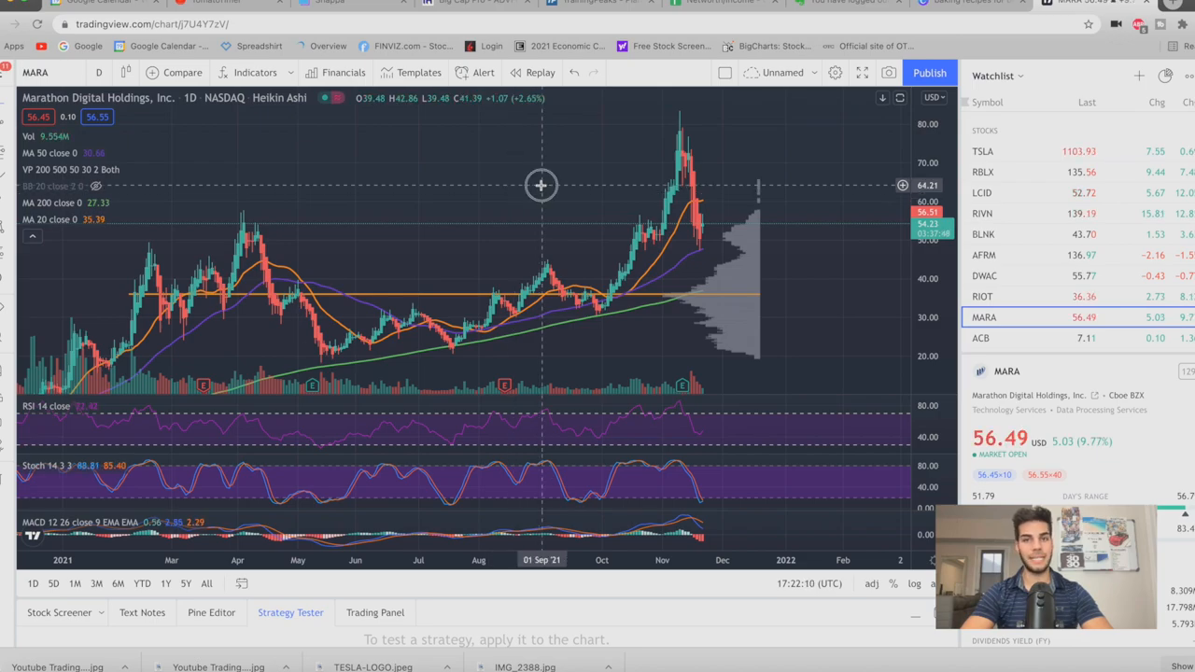
{"action": "scroll", "coordinate": [523, 194], "scroll_direction": "up", "scroll_amount": 1}
{"action": "scroll", "coordinate": [532, 196], "scroll_direction": "up", "scroll_amount": 1}
{"action": "scroll", "coordinate": [551, 198], "scroll_direction": "up", "scroll_amount": 1}
{"action": "scroll", "coordinate": [554, 199], "scroll_direction": "down", "scroll_amount": 2}
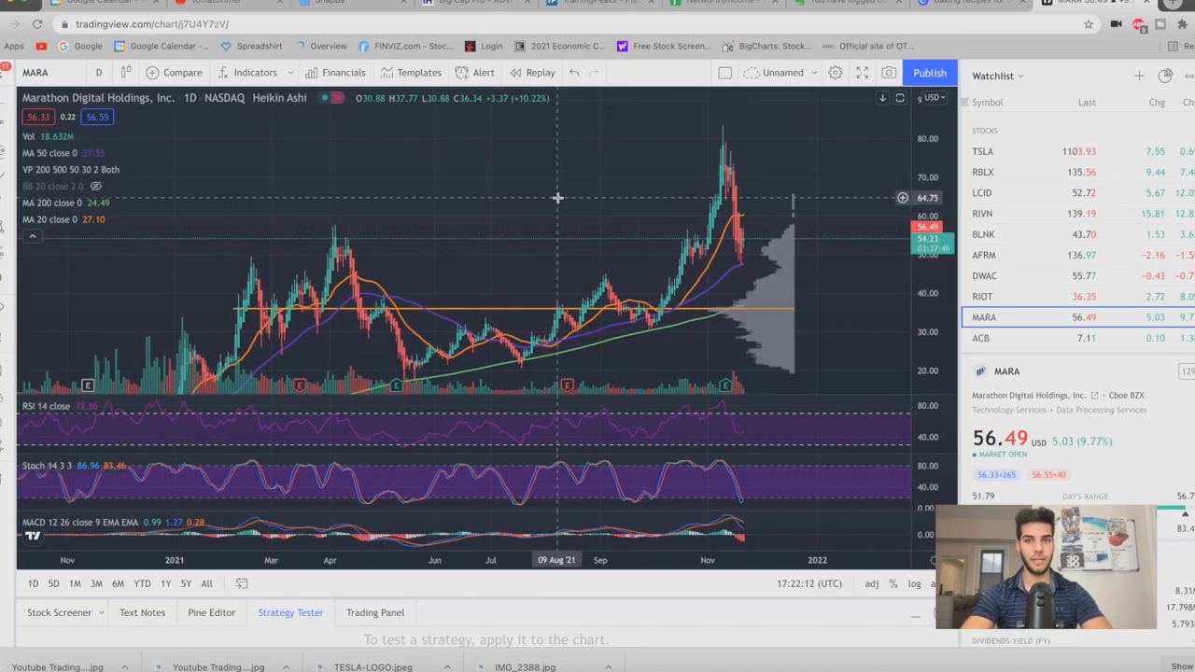
{"action": "scroll", "coordinate": [555, 200], "scroll_direction": "down", "scroll_amount": 2}
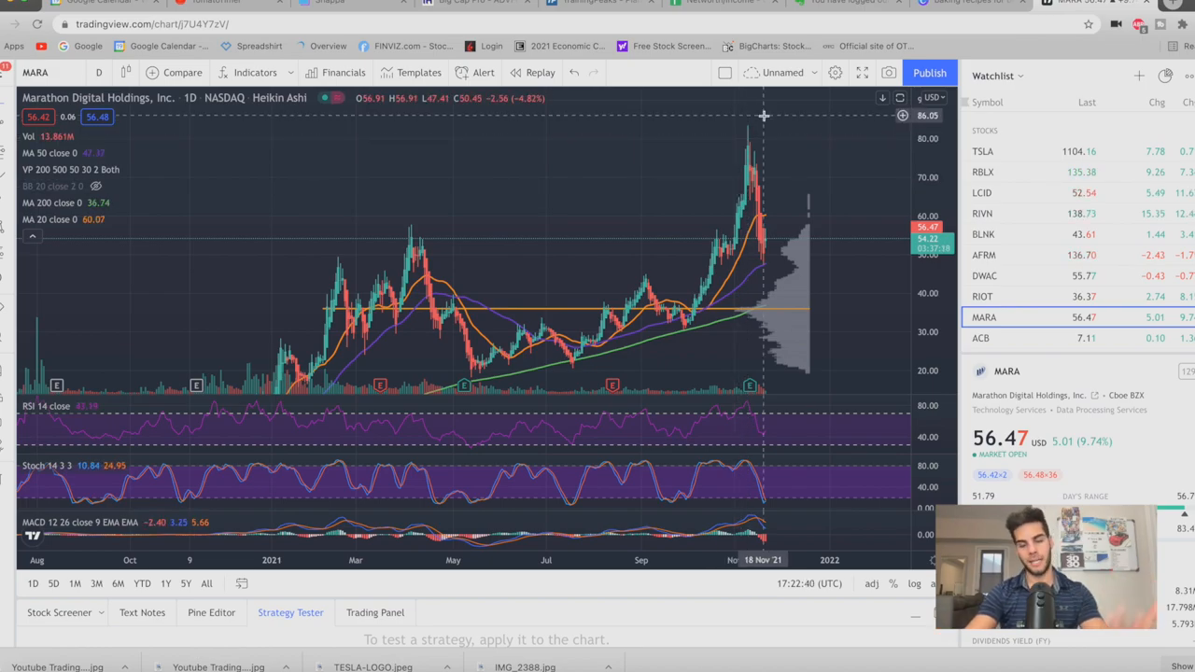
{"action": "scroll", "coordinate": [454, 327], "scroll_direction": "down", "scroll_amount": 2}
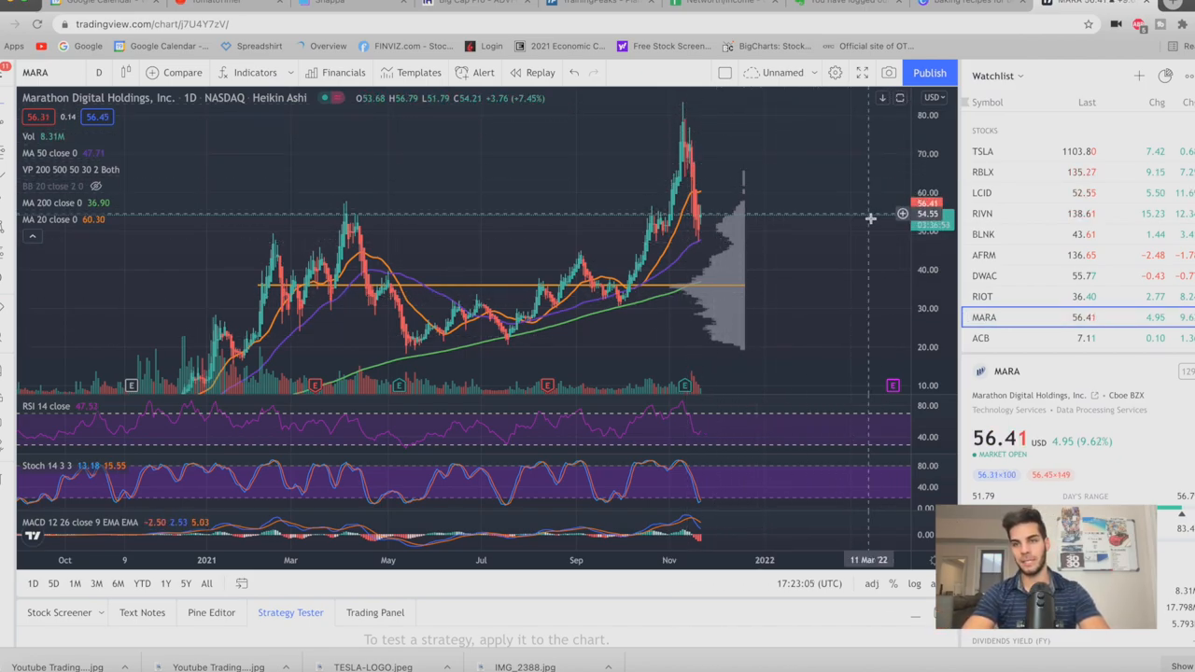
- Switch the TradingView chart from MARA to RIOT for comparison
{"action": "left_click", "coordinate": [983, 296]}
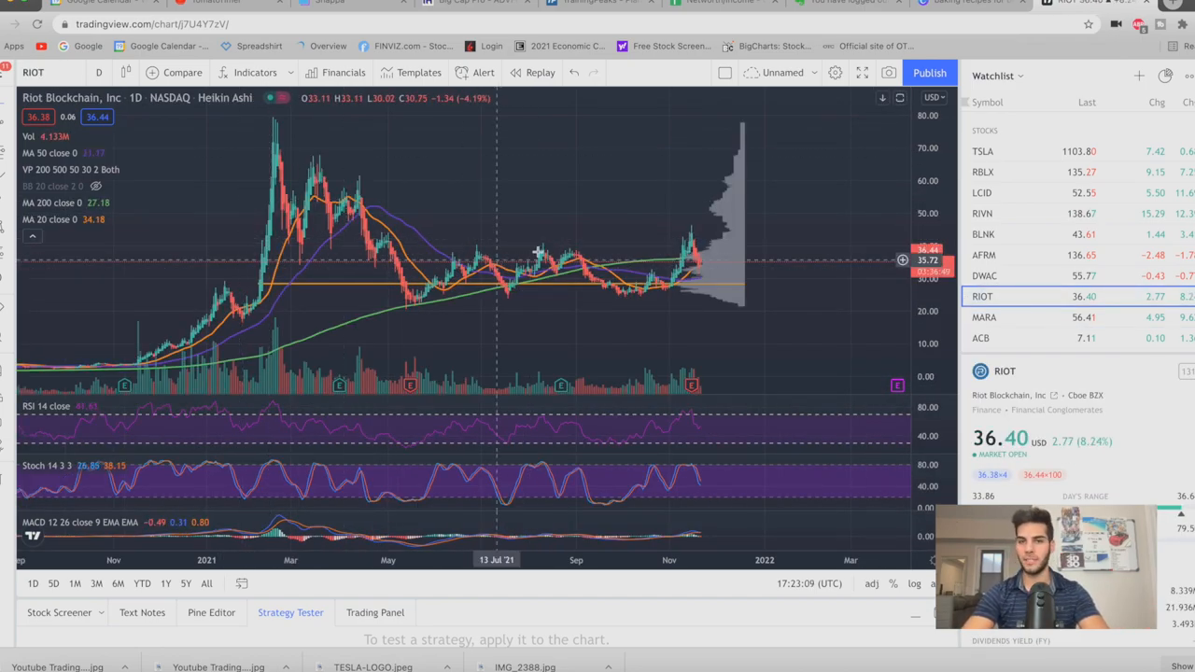
- Review MARA on weekly candles, then include weekly expirations in MARA's option chain
{"action": "left_click", "coordinate": [1012, 318]}
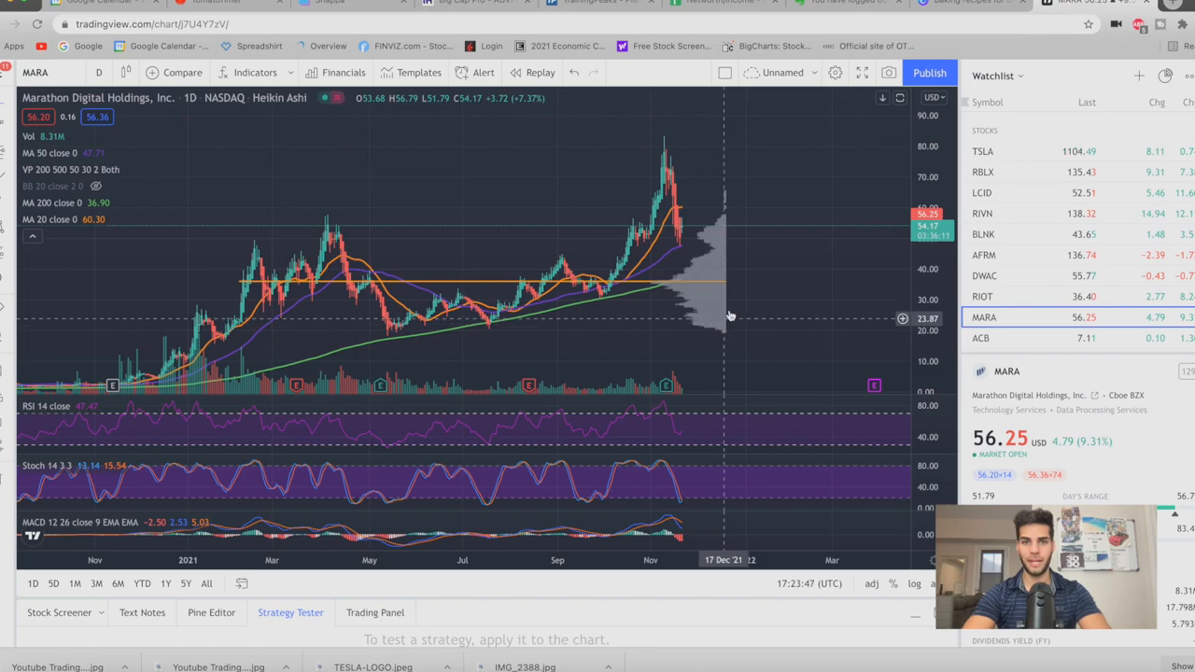
{"action": "key", "text": "w"}
{"action": "key", "text": "Return"}
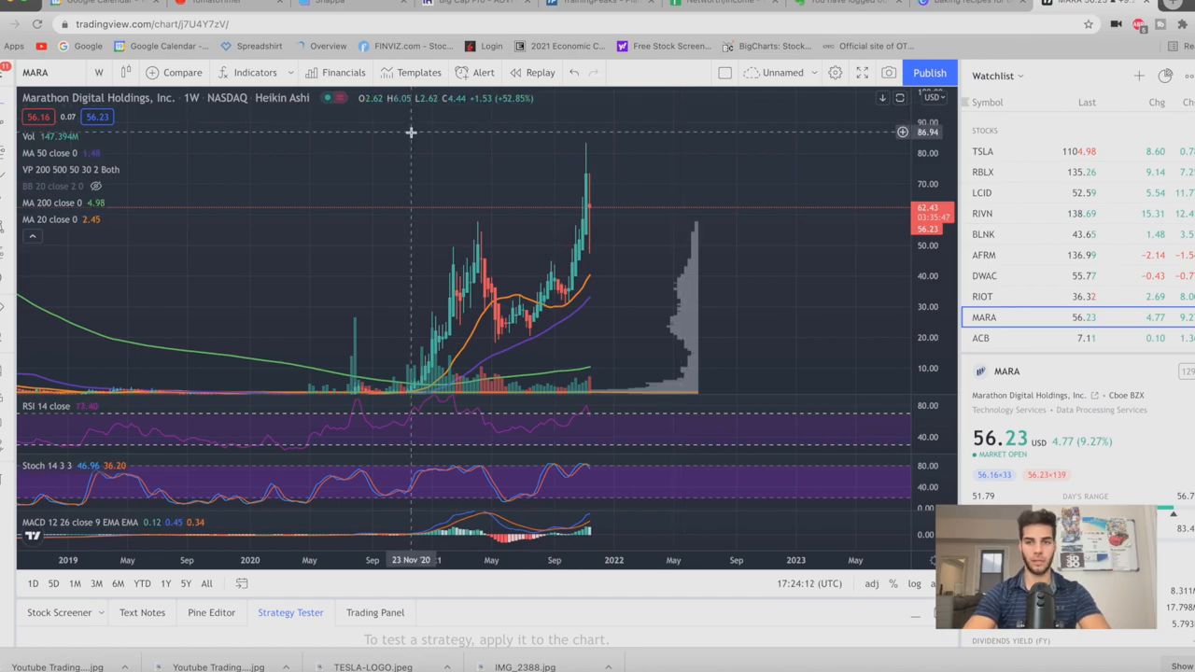
{"action": "scroll", "coordinate": [565, 240], "scroll_direction": "up", "scroll_amount": 2}
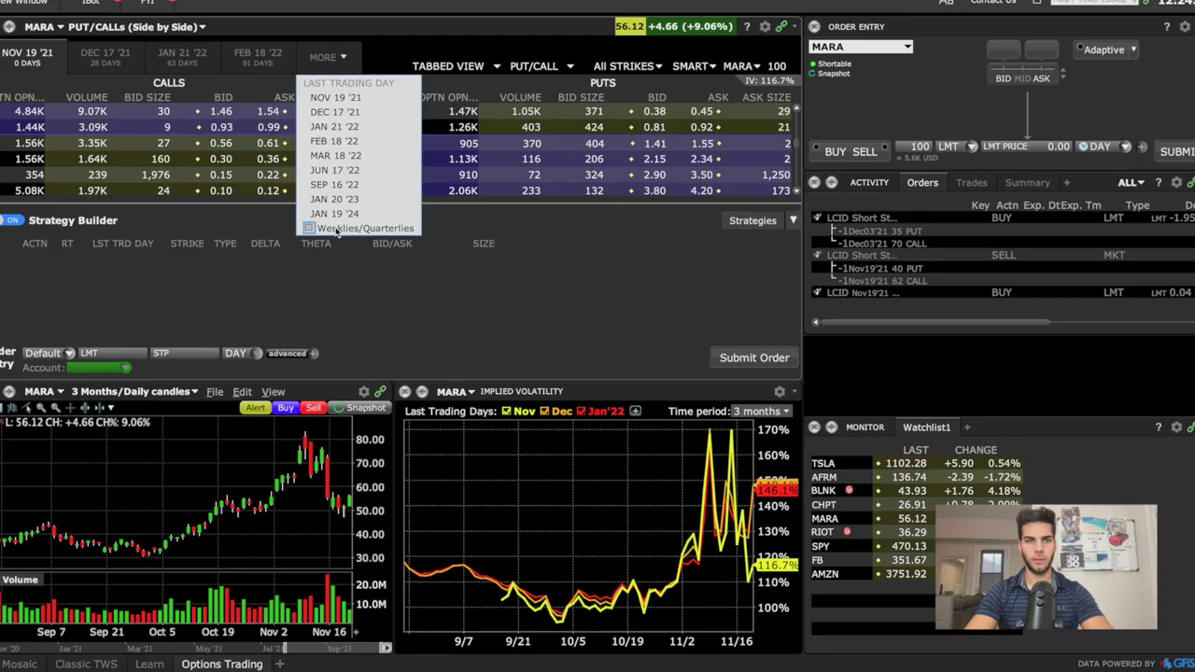
{"action": "left_click", "coordinate": [337, 229]}
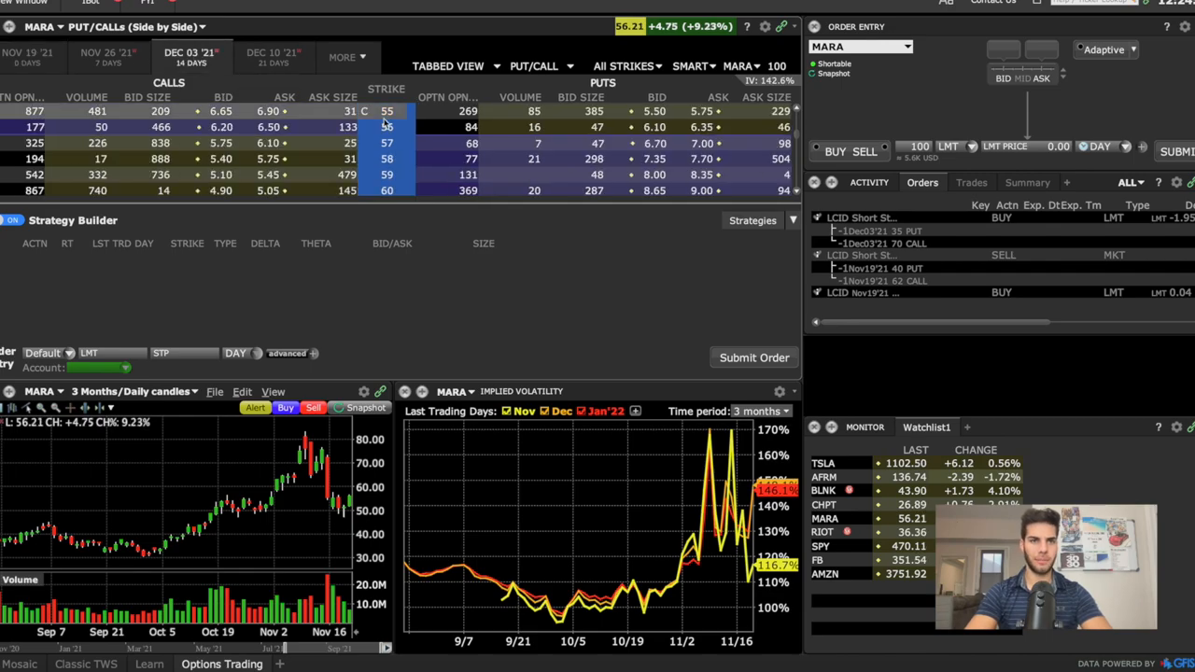
{"action": "scroll", "coordinate": [467, 140], "scroll_direction": "up", "scroll_amount": 5}
{"action": "scroll", "coordinate": [486, 142], "scroll_direction": "up", "scroll_amount": 5}
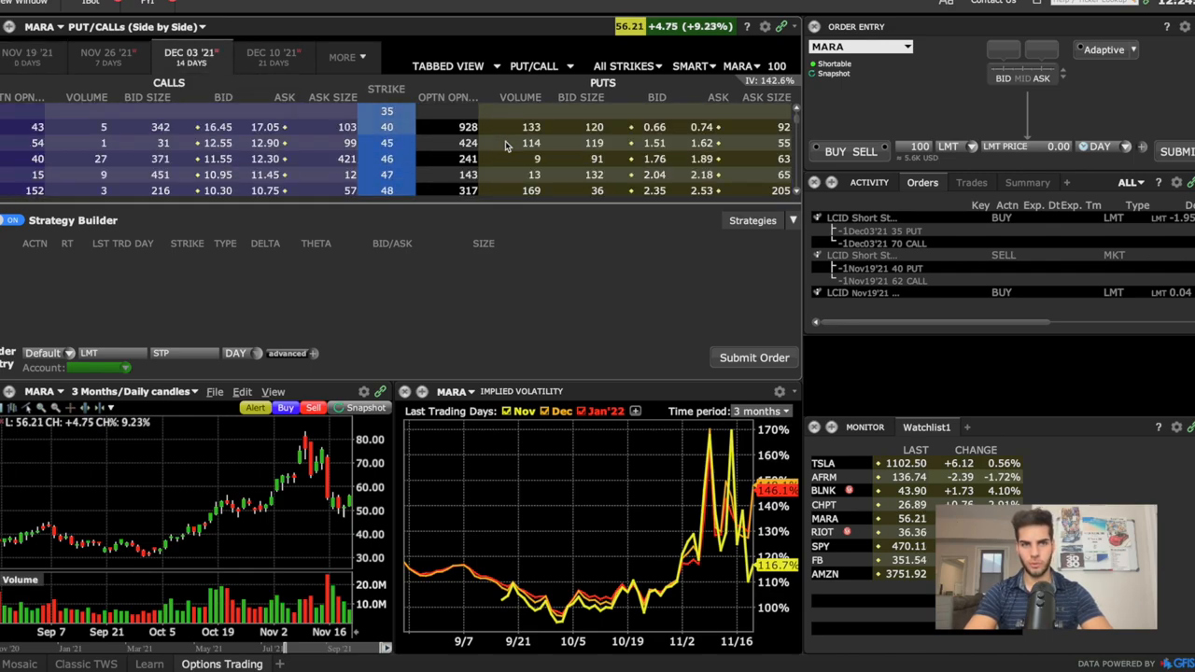
{"action": "scroll", "coordinate": [504, 145], "scroll_direction": "up", "scroll_amount": 3}
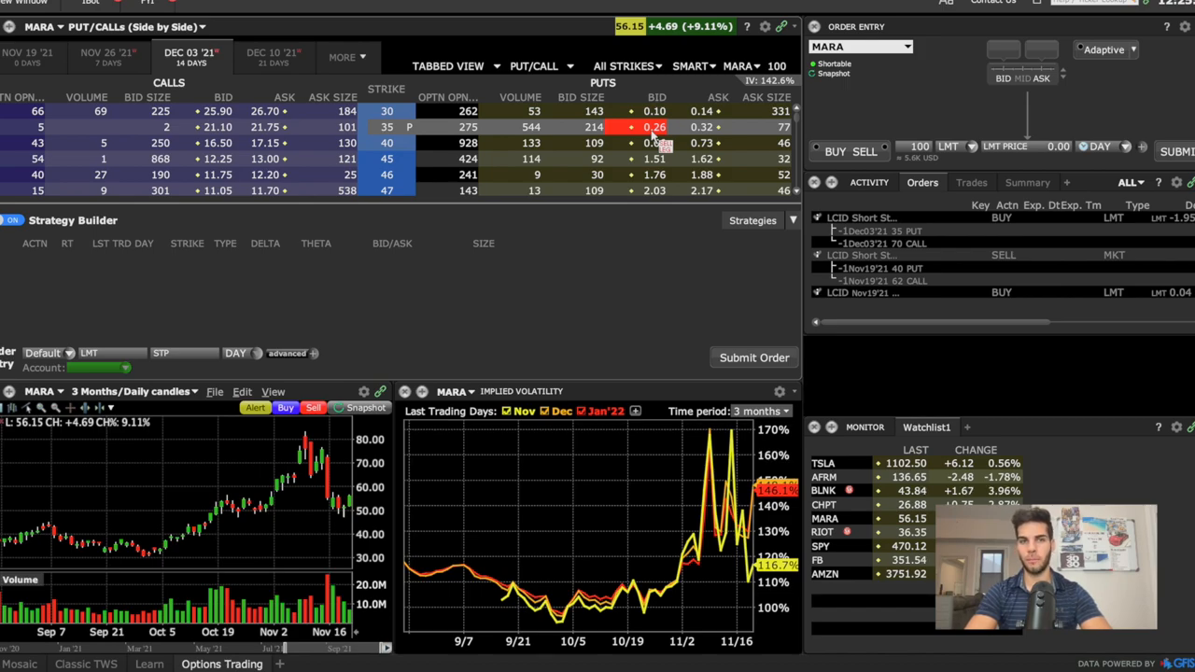
- Sell the MARA Dec 03 35 put and 85 call, then view the strangle's payoff profile
{"action": "left_click", "coordinate": [653, 127]}
{"action": "scroll", "coordinate": [269, 150], "scroll_direction": "down", "scroll_amount": 10}
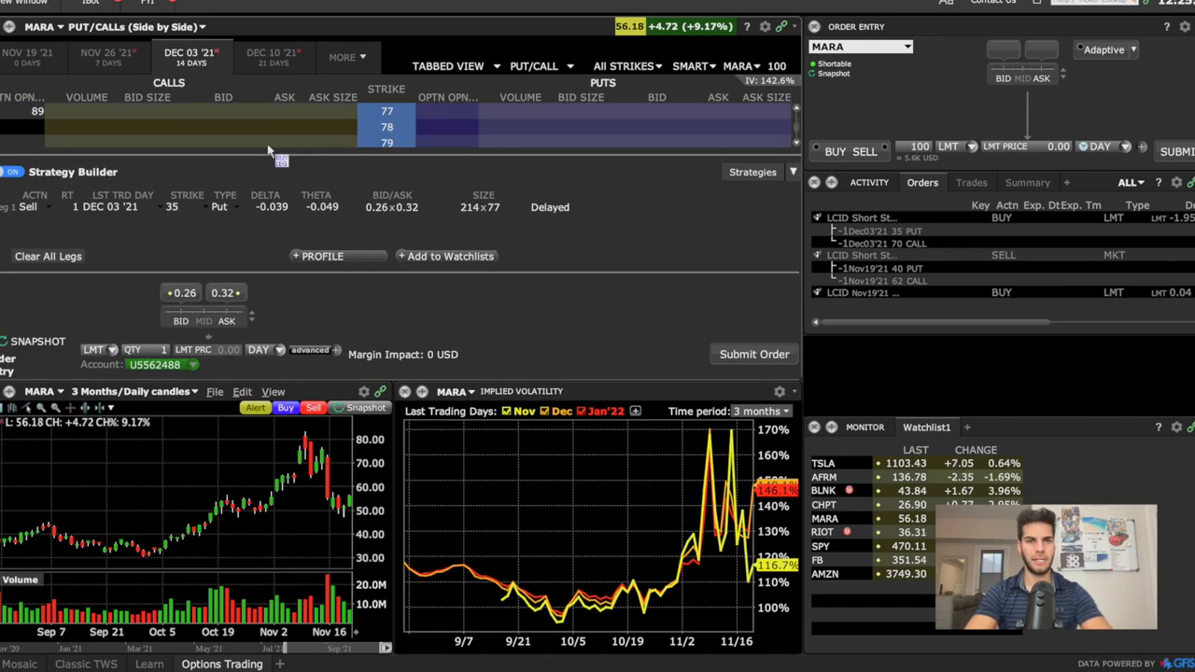
{"action": "scroll", "coordinate": [268, 149], "scroll_direction": "down", "scroll_amount": 5}
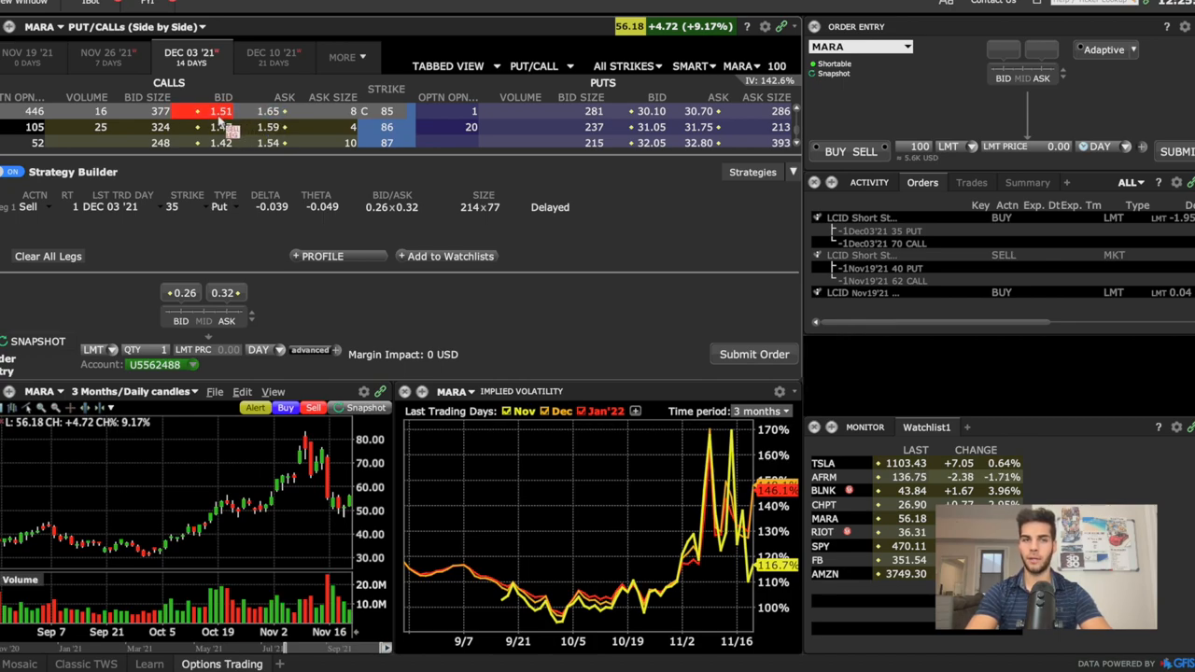
{"action": "left_click", "coordinate": [224, 114]}
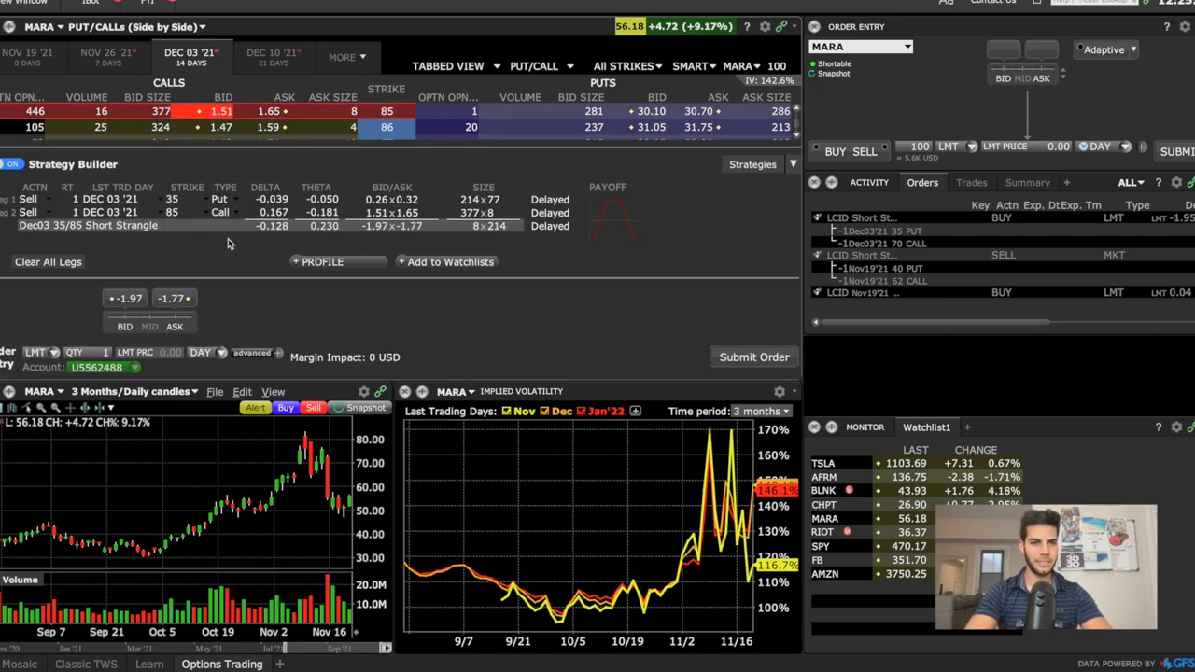
{"action": "left_click", "coordinate": [318, 262]}
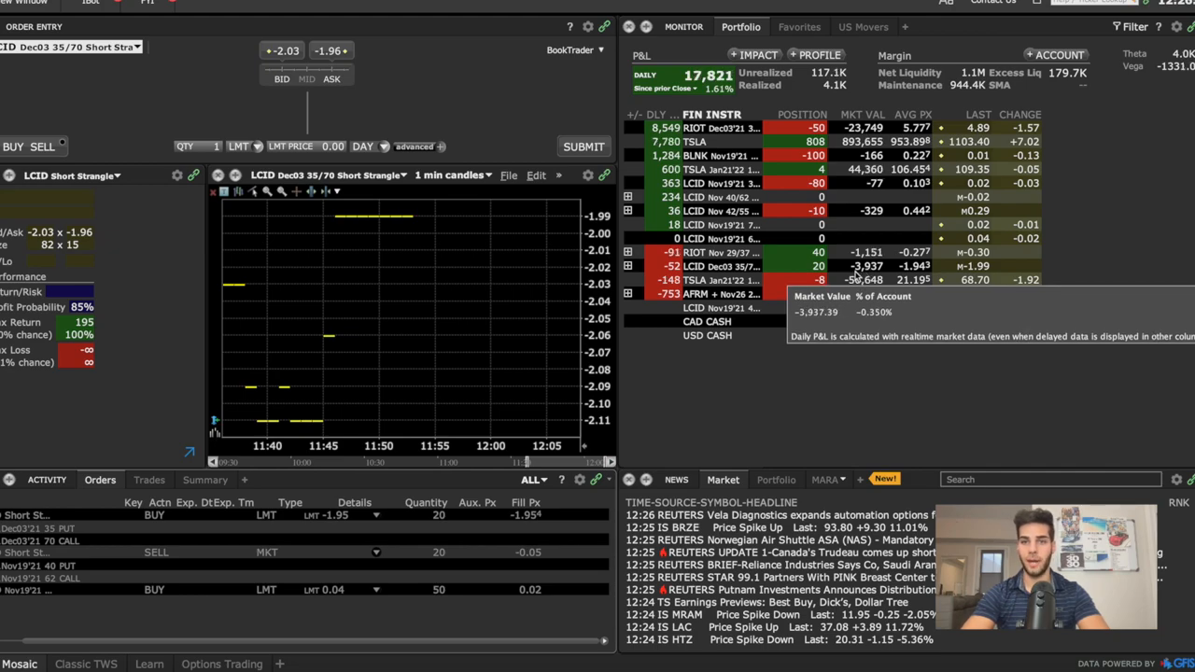
{"action": "left_click", "coordinate": [818, 267]}
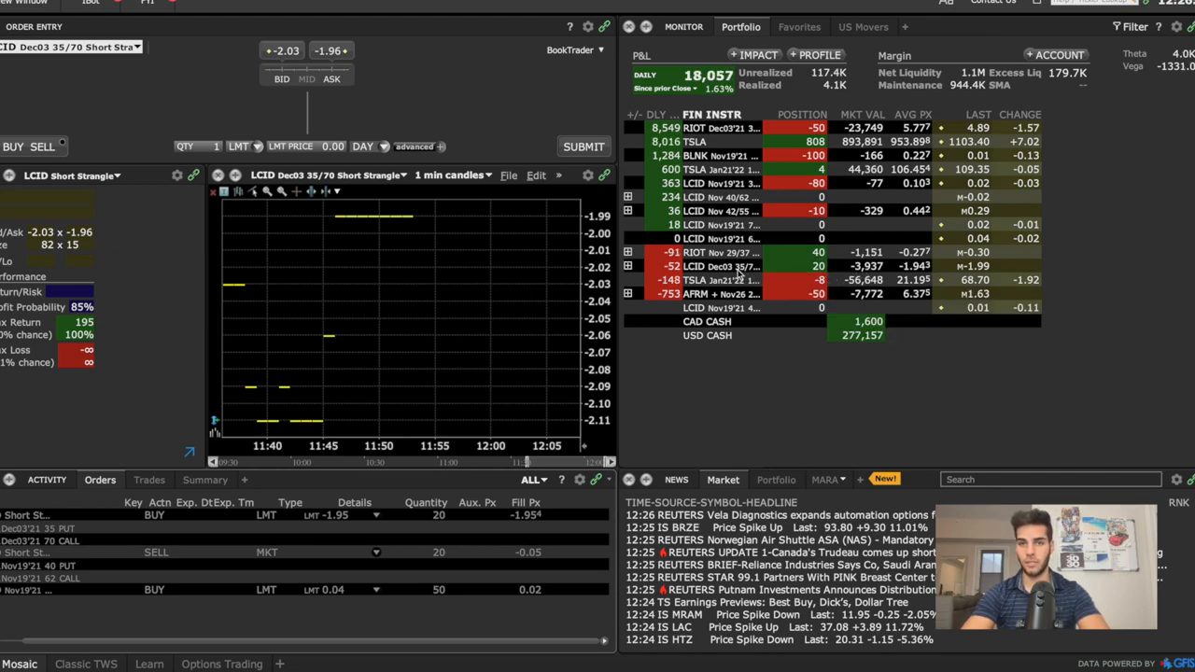